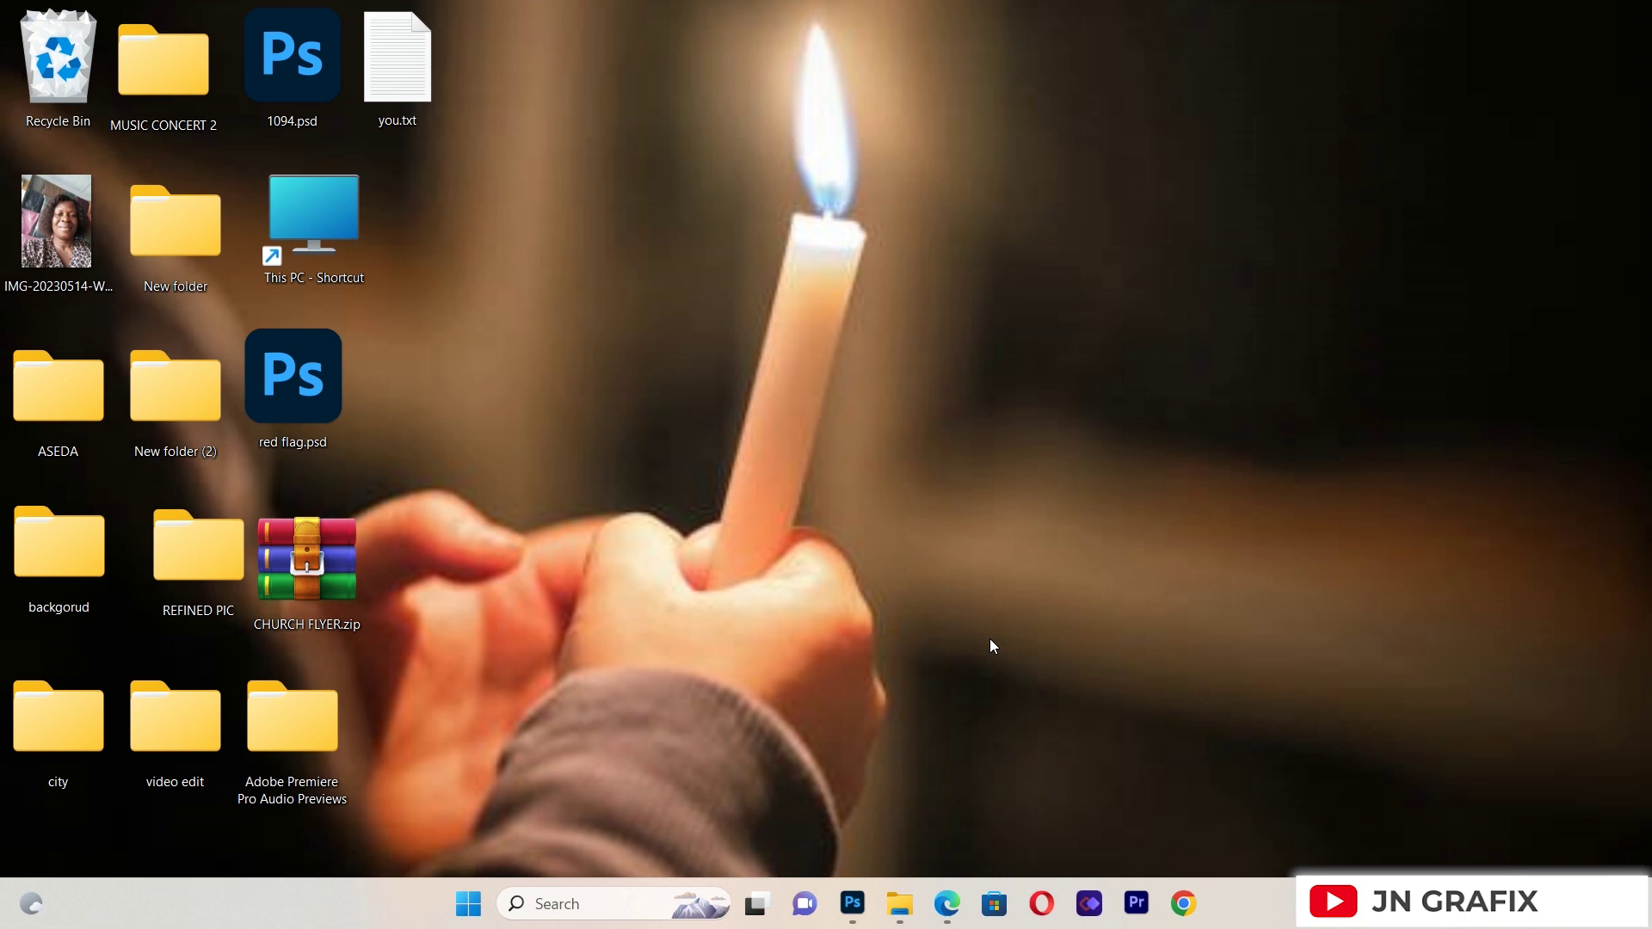
Open "WhatsApp Image 2022-02-23 at 2.10.58 PM.jpeg" from the RESOURCES folder in Adobe Photoshop 2023
mouse_move(900, 904)
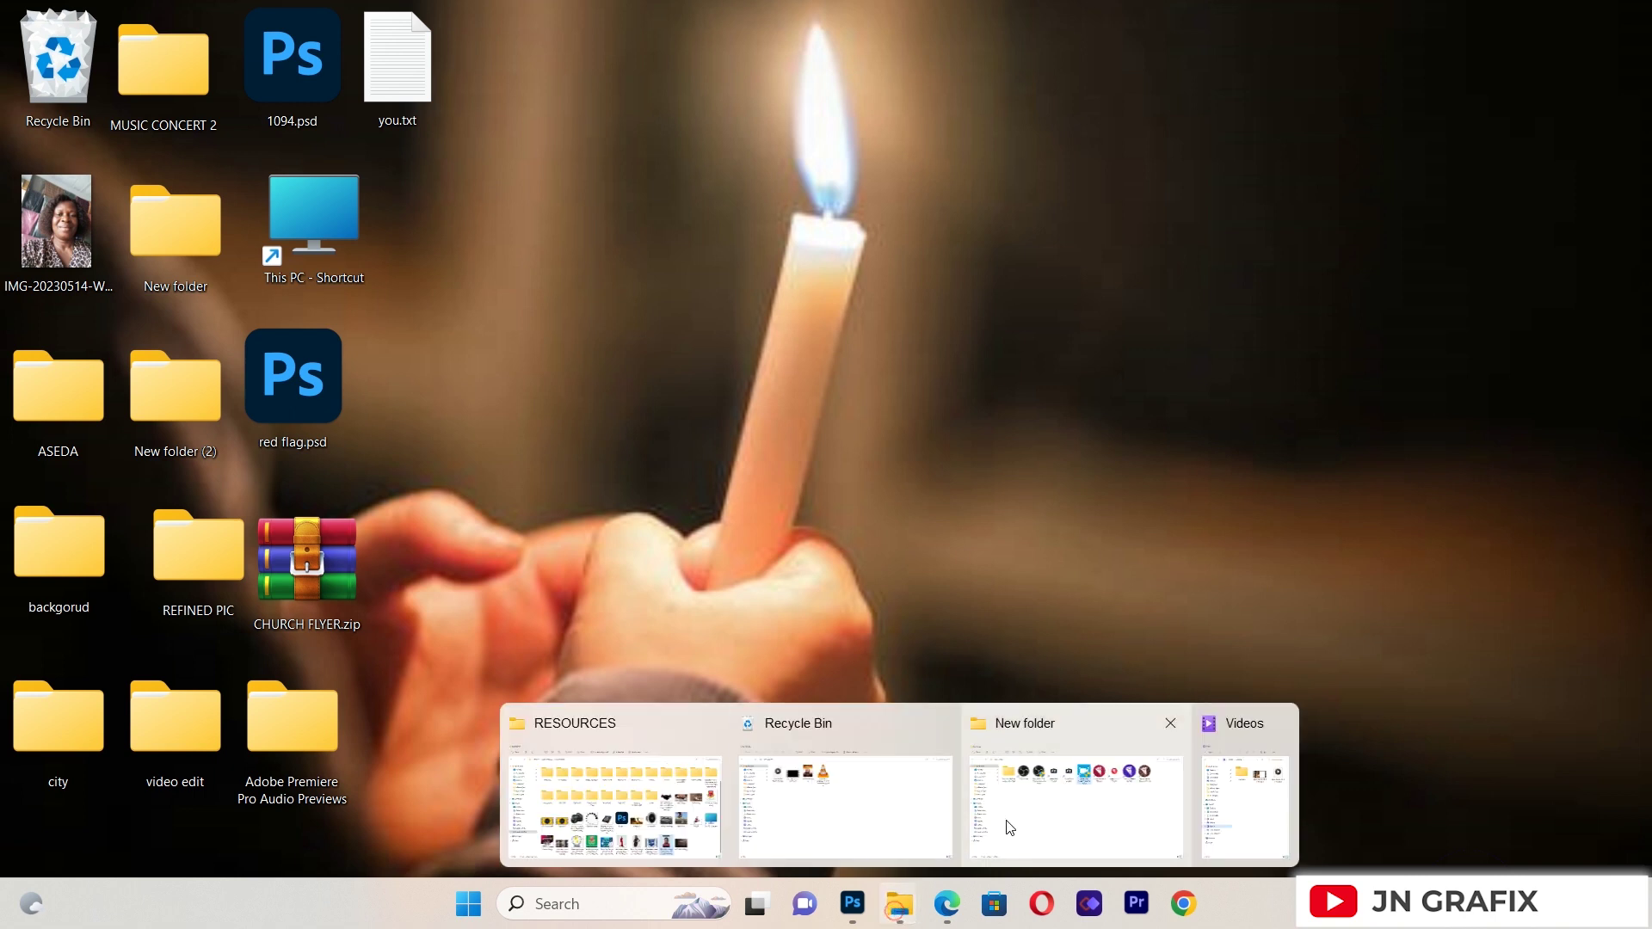
left_click(654, 839)
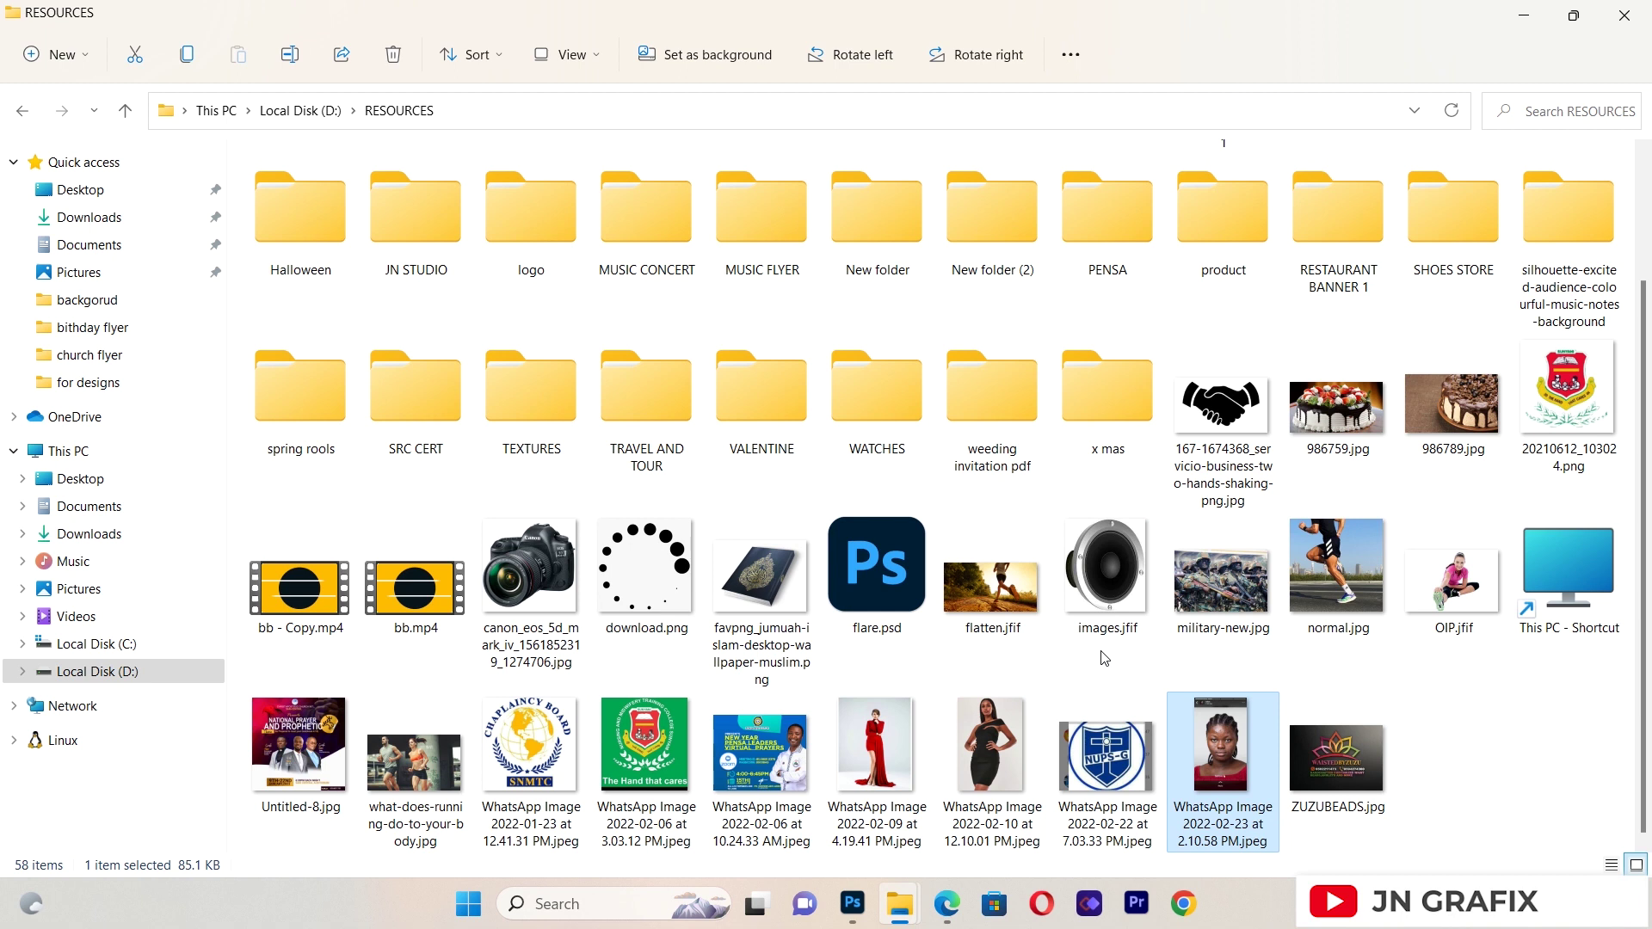
right_click(1215, 742)
mouse_move(1290, 421)
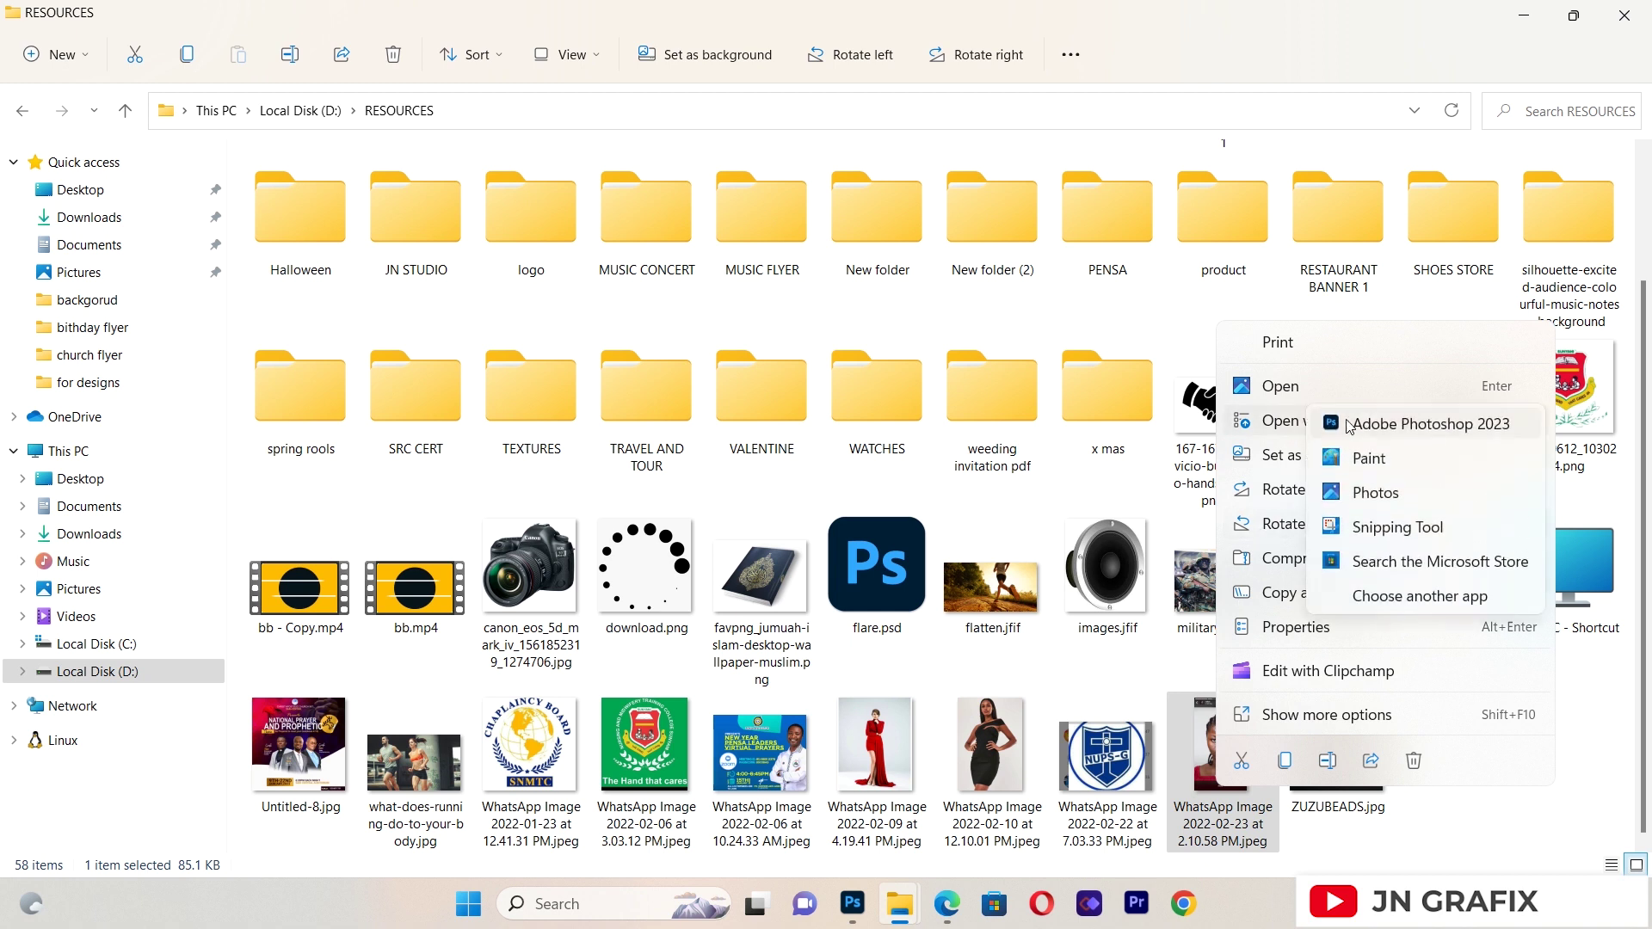
left_click(1349, 425)
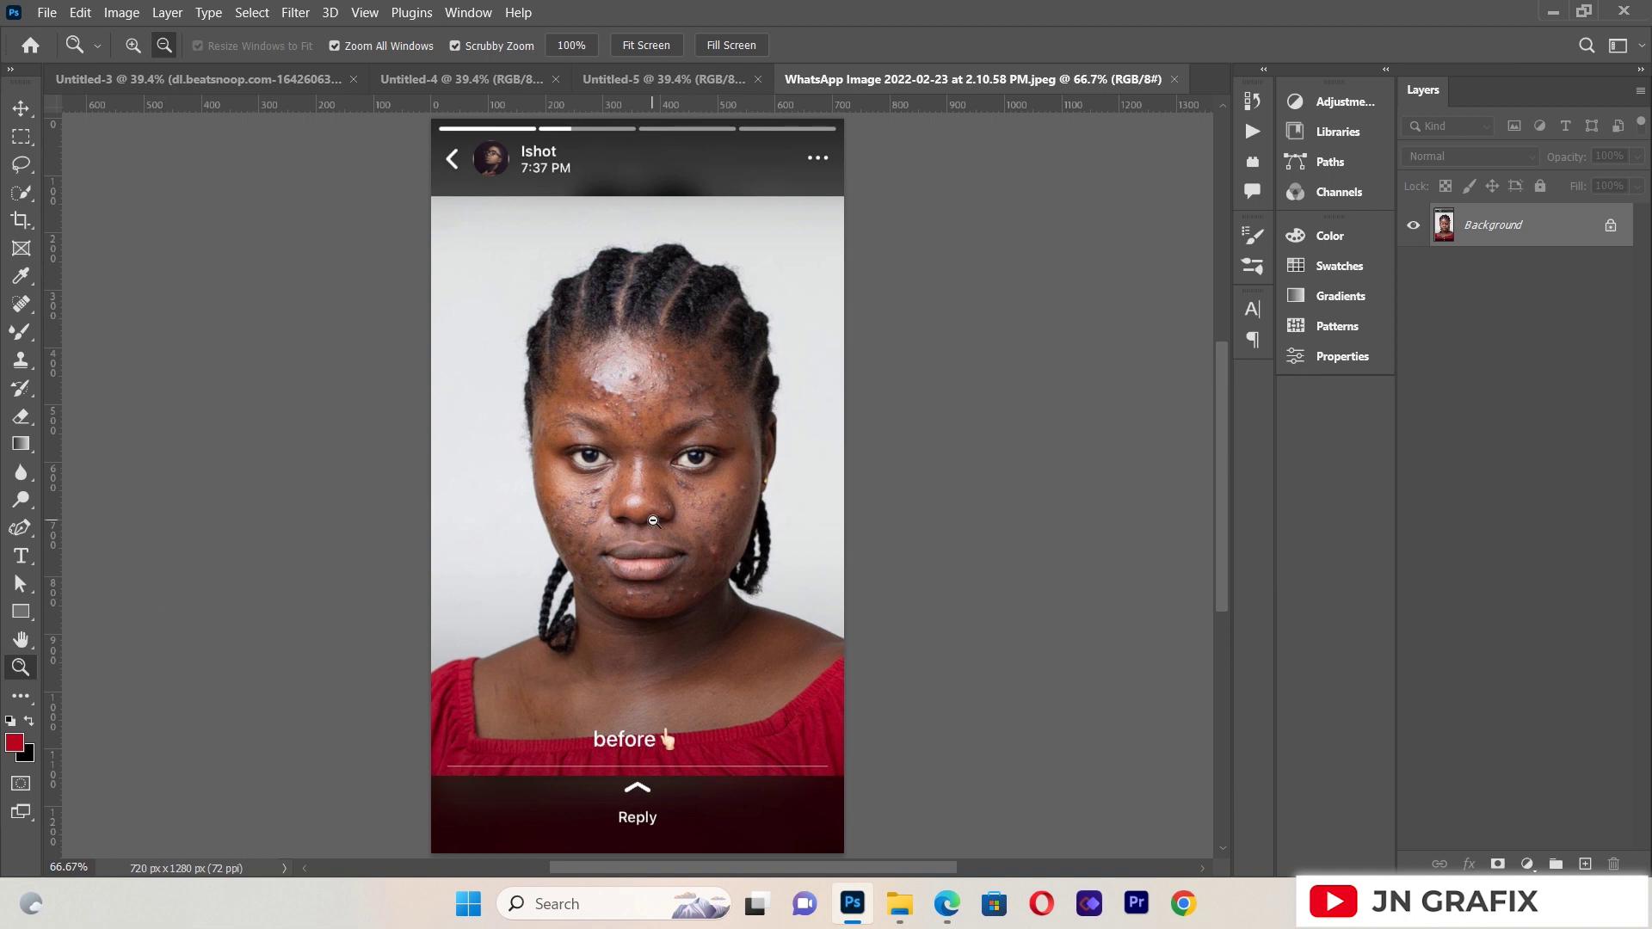
Duplicate the Background layer of the portrait
left_click_drag(653, 520, 684, 533)
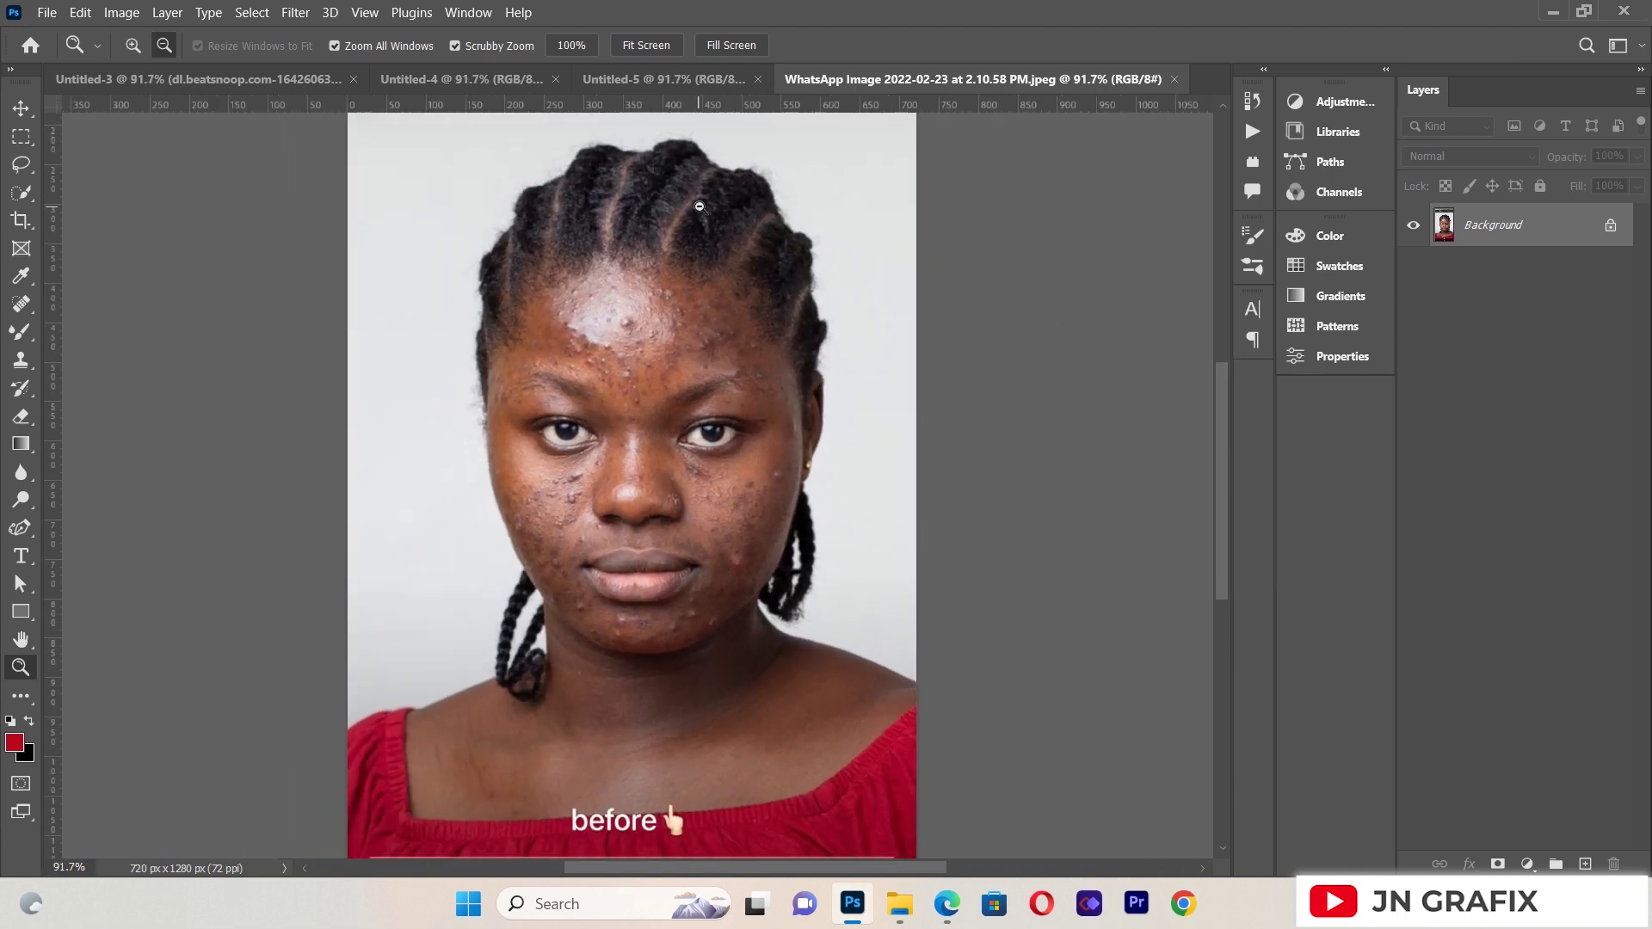
left_click_drag(696, 141, 718, 150)
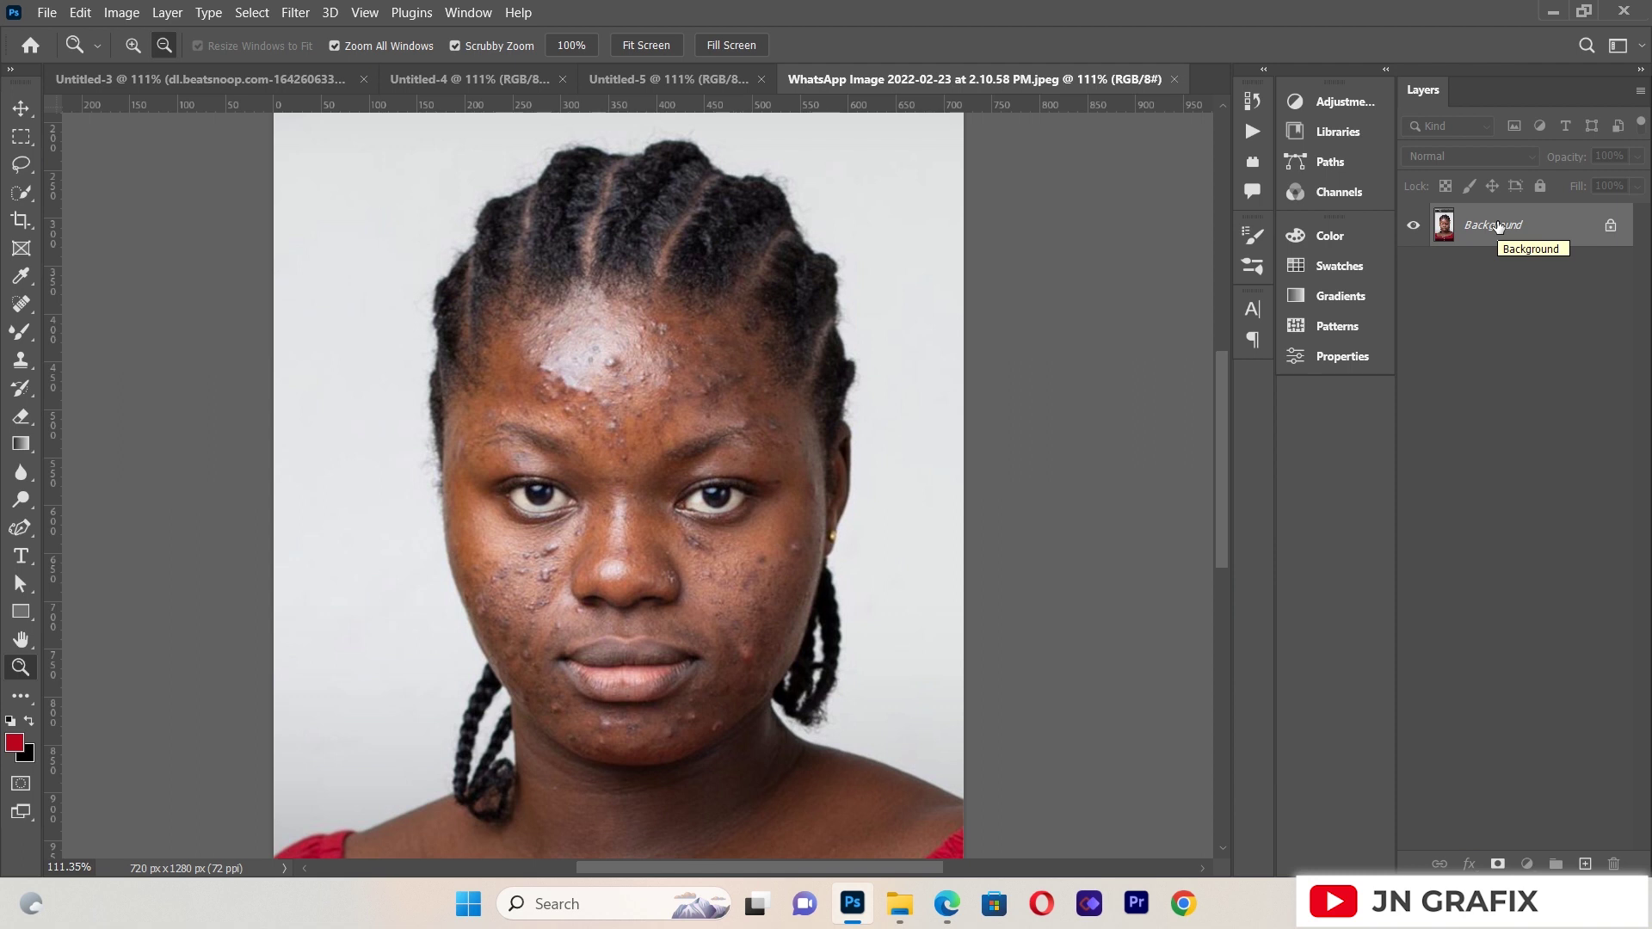
key("ctrl+j")
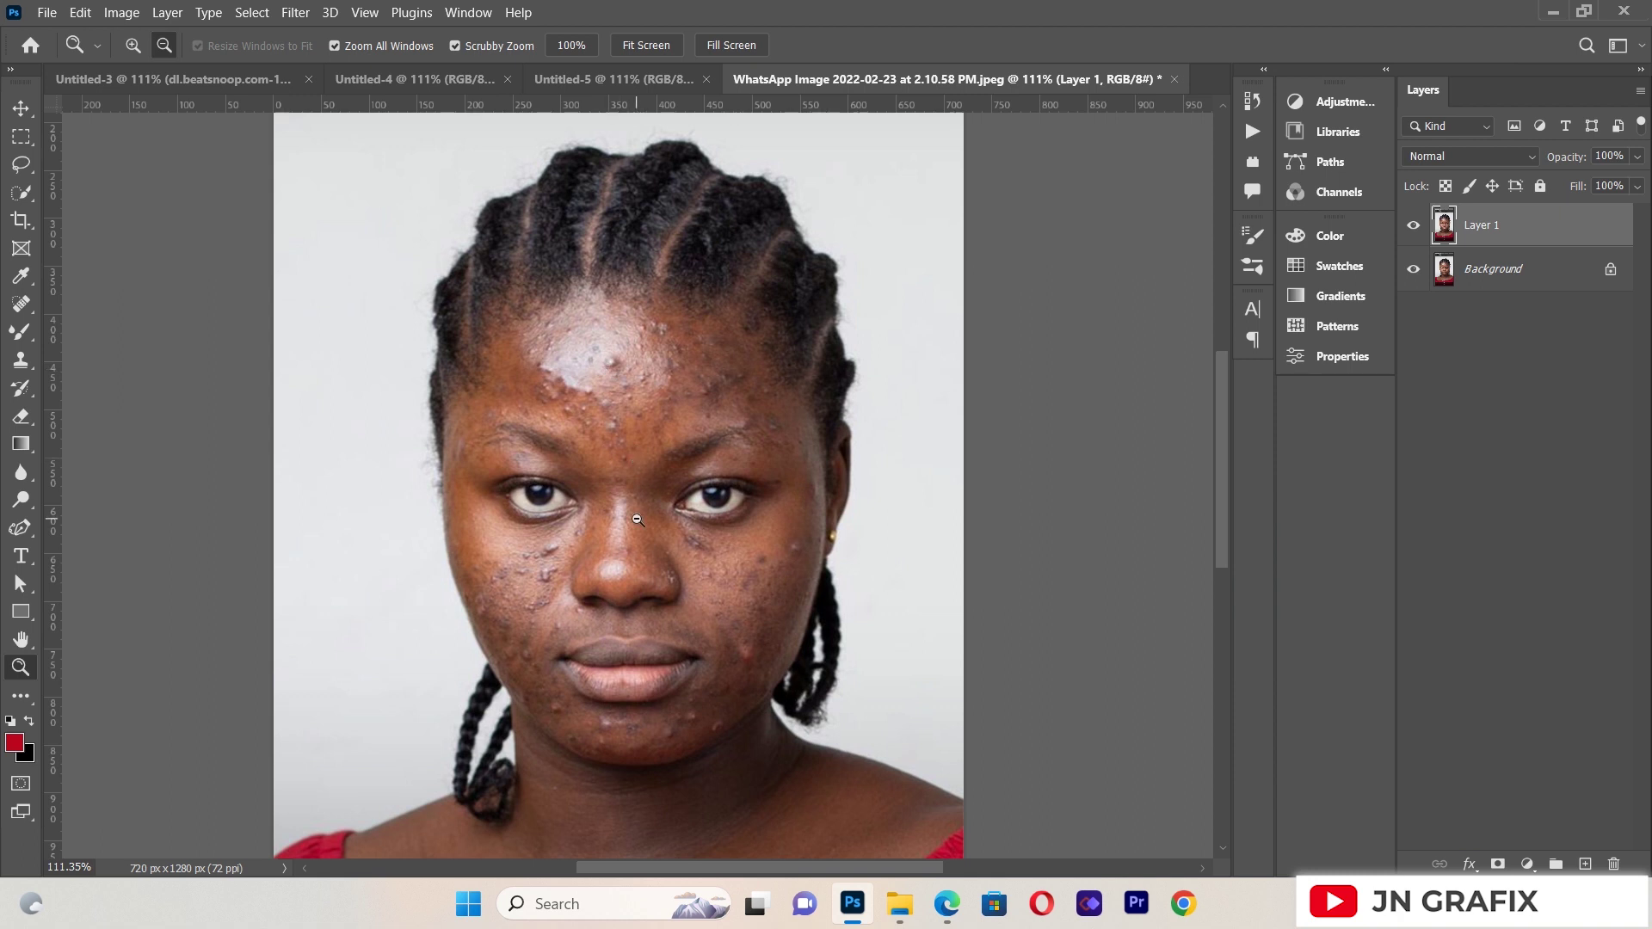
Remove the blemishes on the forehead, cheeks and chin on Layer 1 using the Spot Healing Brush at 22 px with Content-Aware
left_click(21, 305)
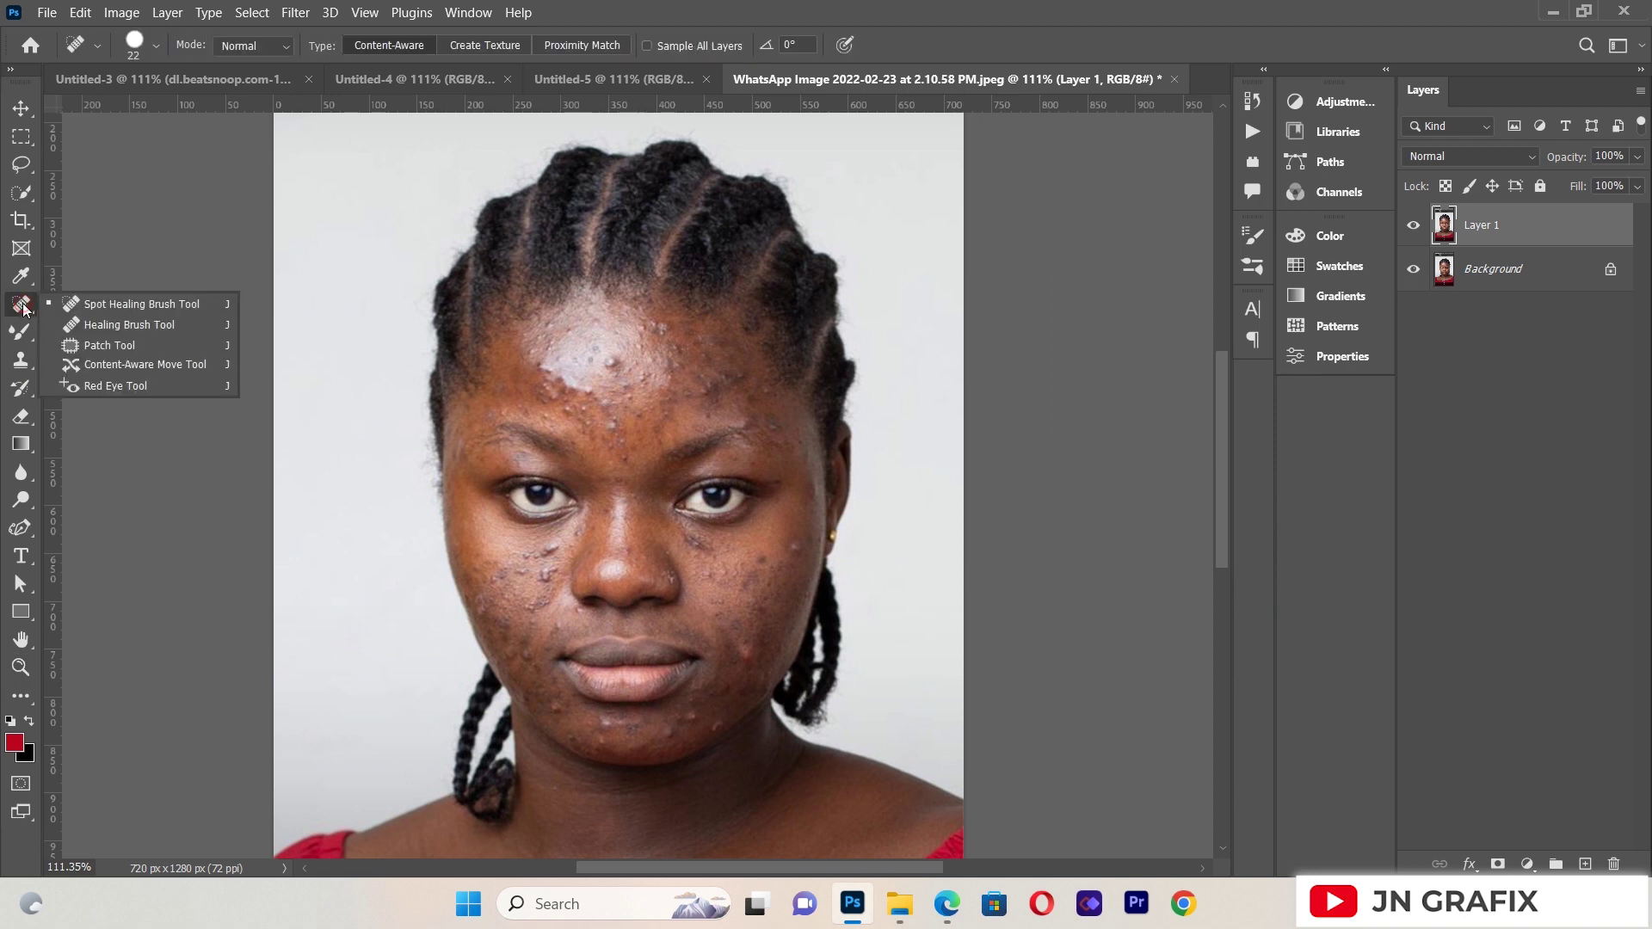
left_click(77, 303)
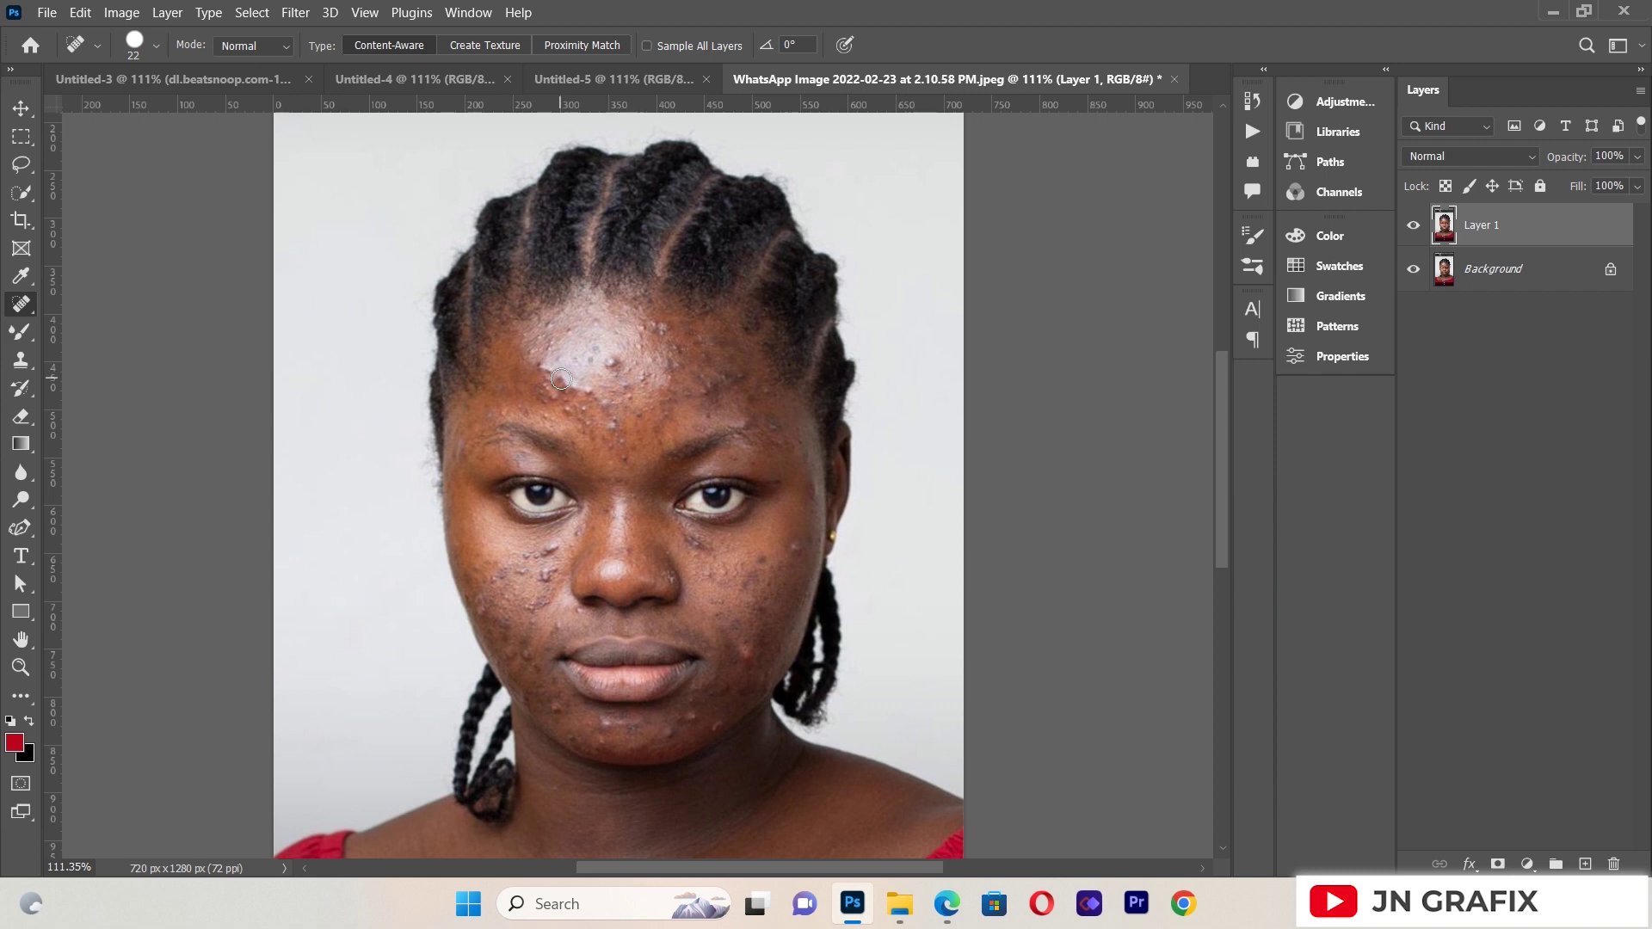
left_click(156, 44)
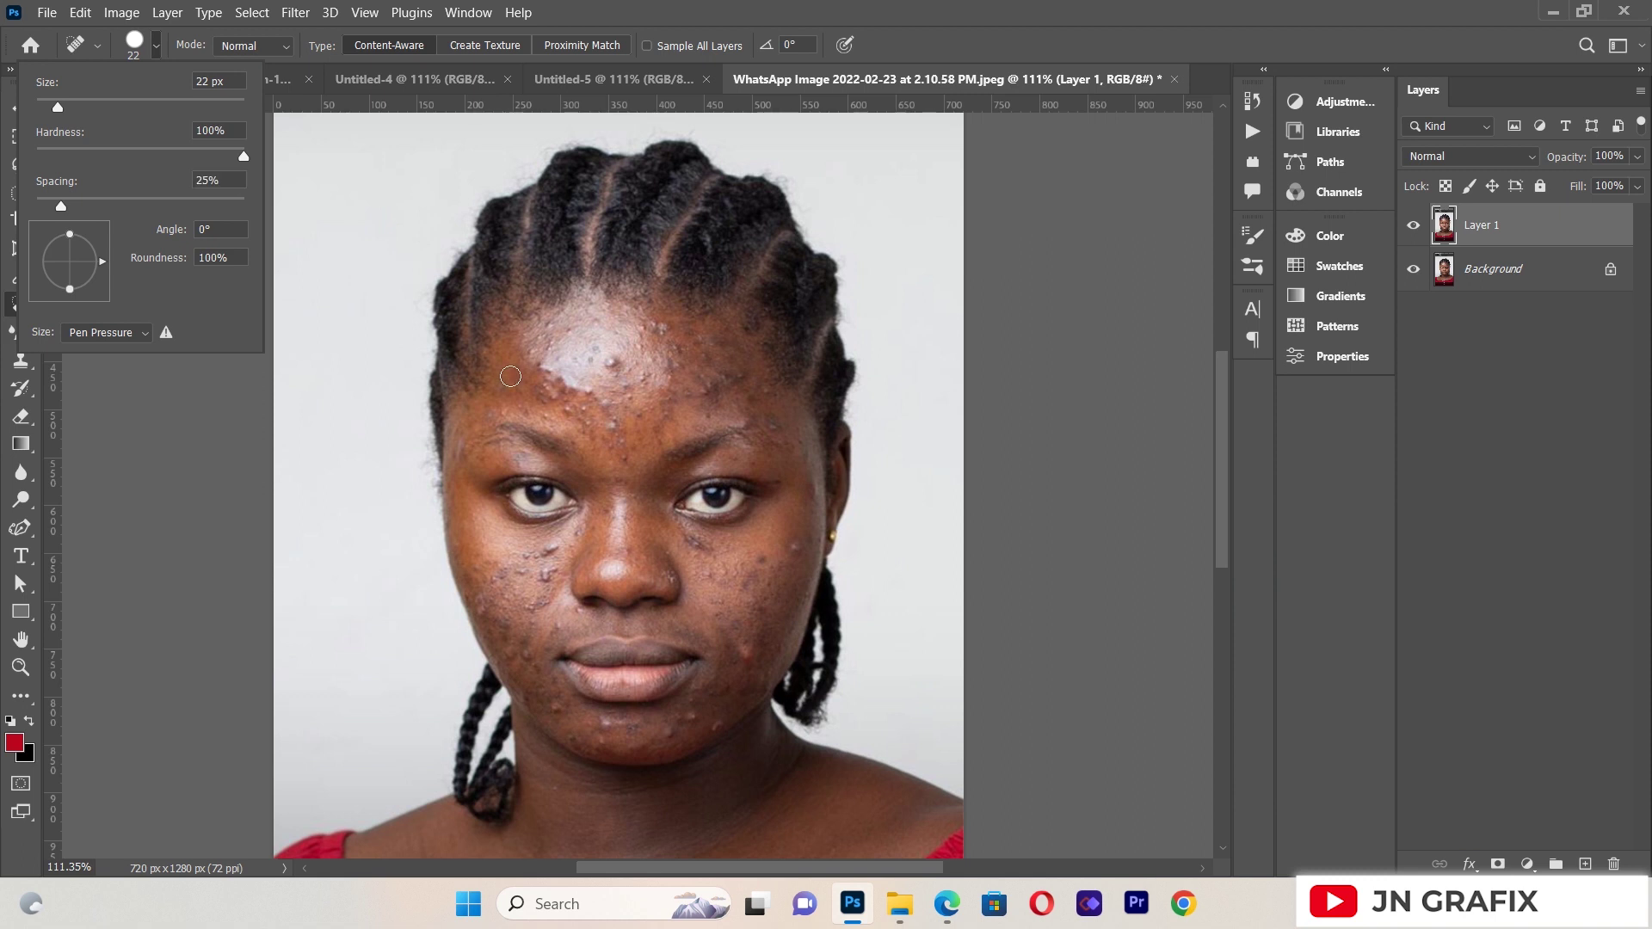
left_click(184, 417)
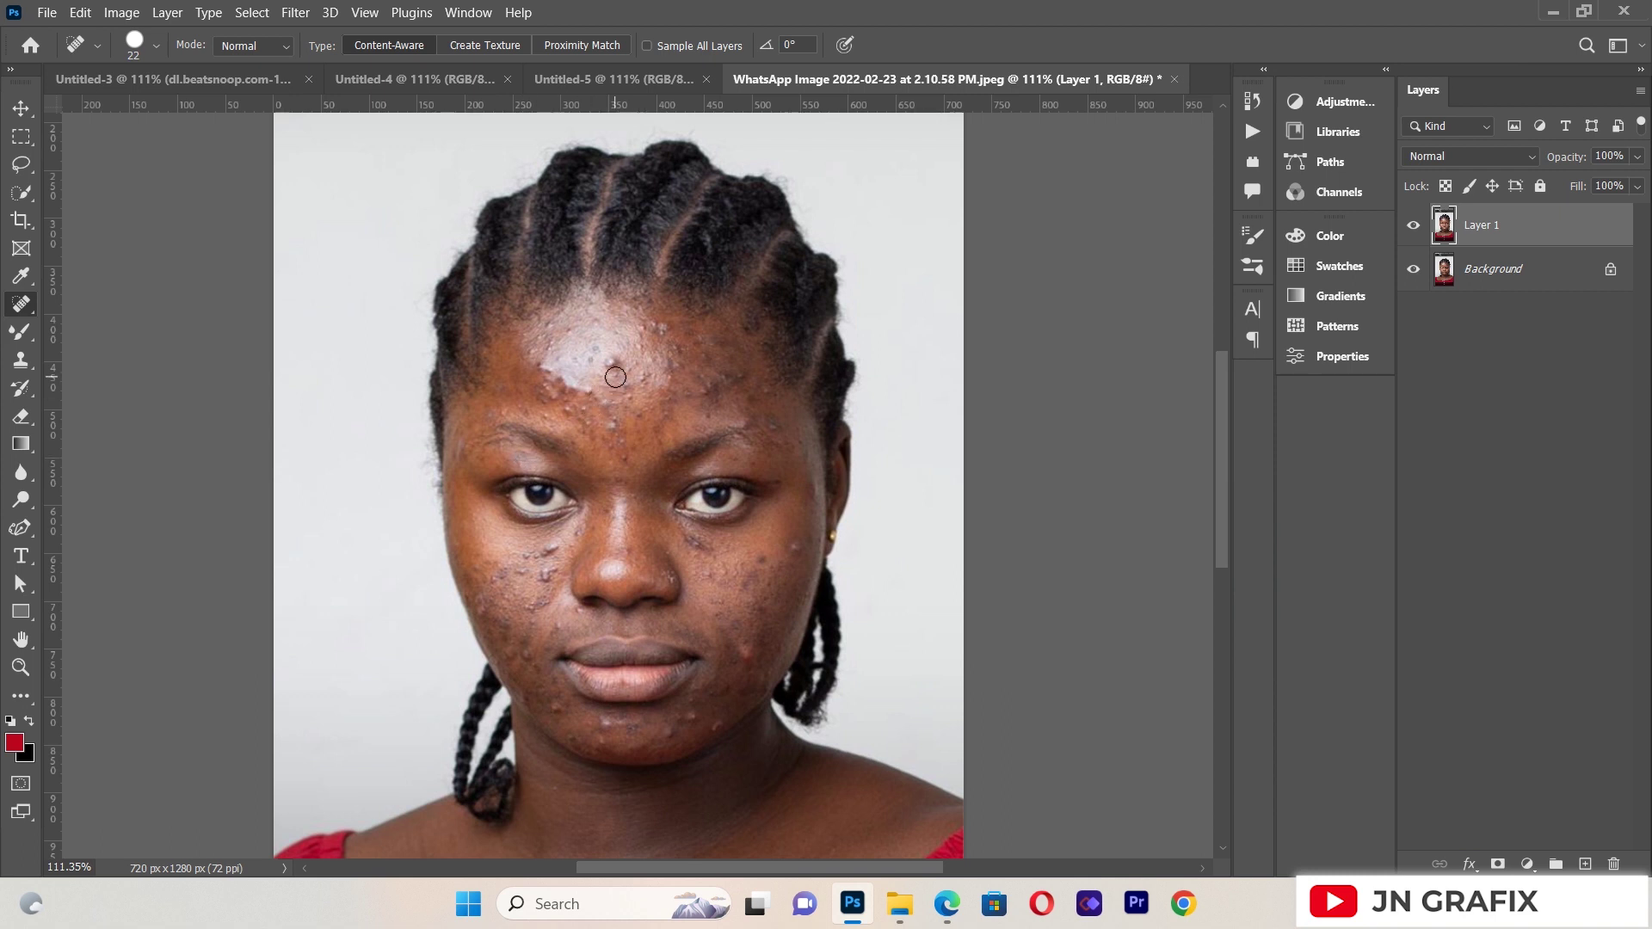
left_click_drag(616, 377, 597, 357)
left_click(604, 406)
left_click(584, 392)
left_click(576, 408)
left_click(610, 422)
left_click(550, 544)
left_click(552, 545)
left_click(549, 576)
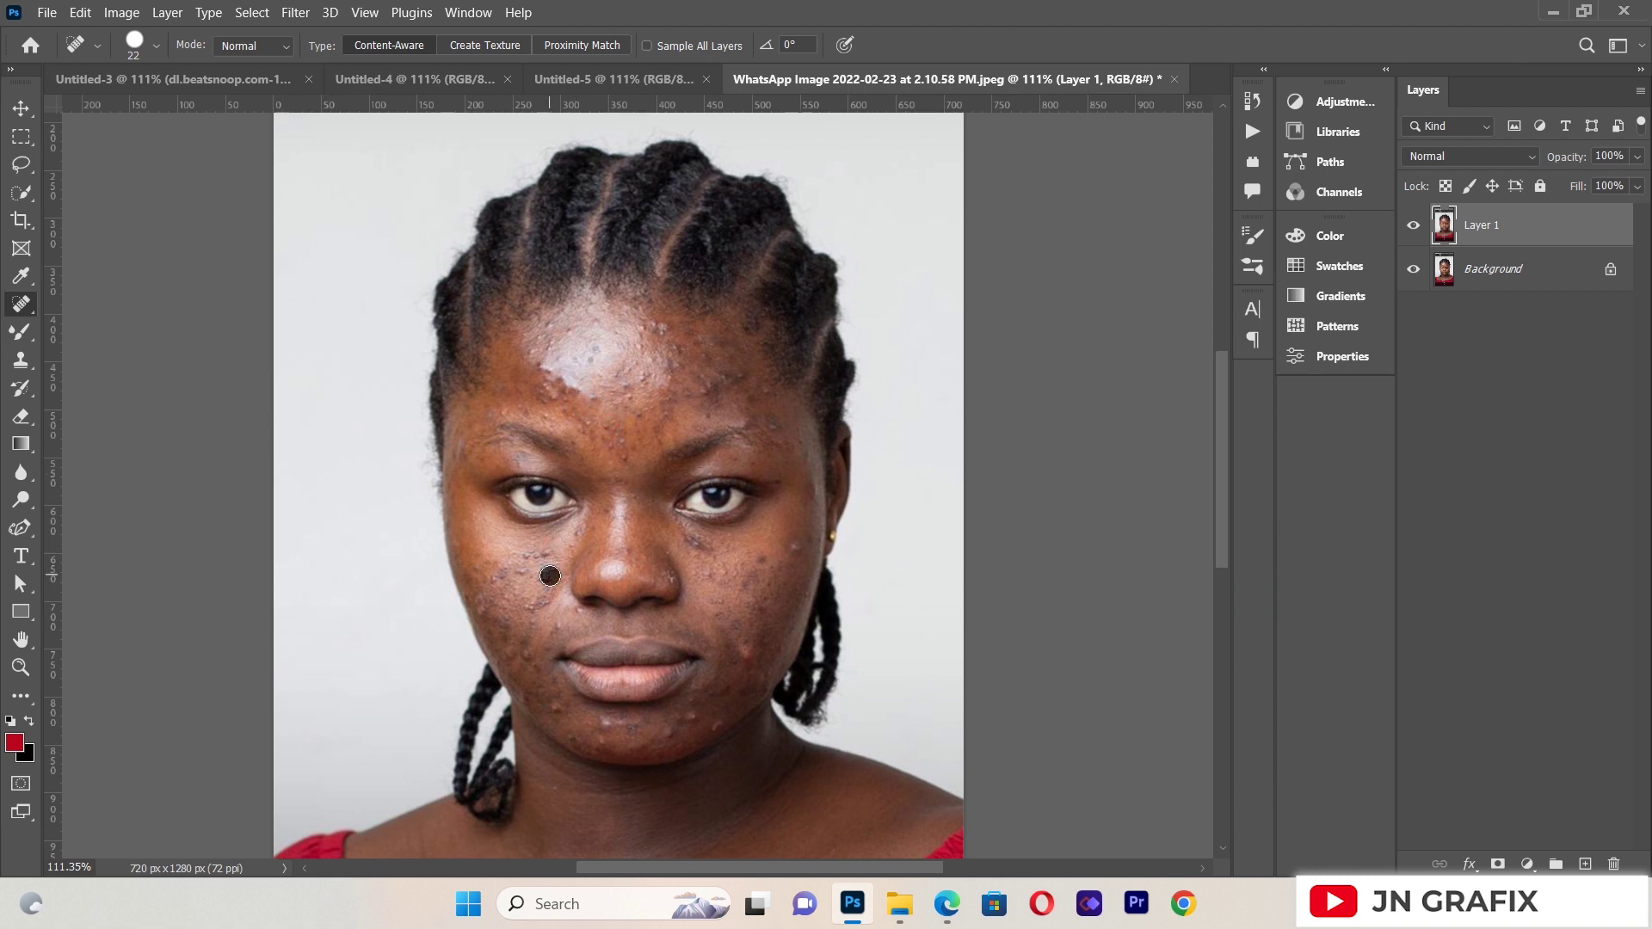
left_click(549, 552)
left_click(536, 554)
left_click(526, 567)
left_click(490, 577)
left_click(487, 602)
left_click(504, 629)
left_click(517, 651)
left_click(551, 704)
left_click(606, 723)
left_click(594, 742)
left_click(701, 716)
left_click(557, 400)
left_click(553, 328)
left_click(659, 331)
left_click(749, 423)
left_click(705, 548)
left_click(624, 435)
left_click(589, 387)
left_click(547, 367)
left_click(637, 379)
left_click(497, 576)
left_click(716, 698)
left_click(665, 544)
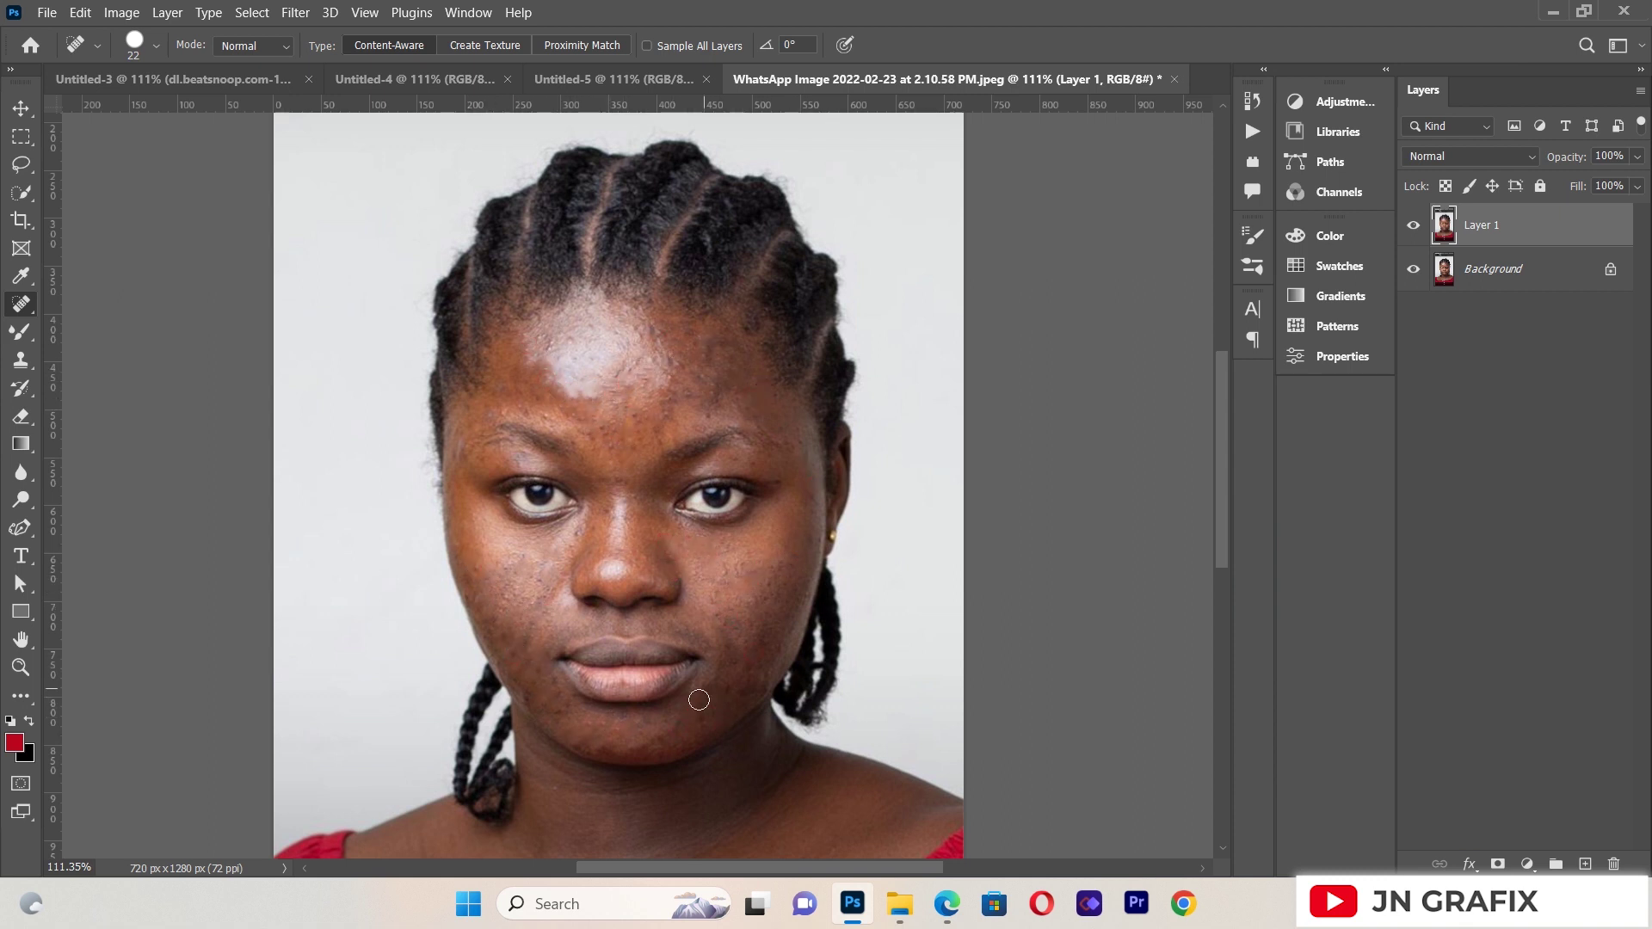
left_click(653, 333)
left_click(704, 362)
Duplicate the retouched Layer 1 and rename the original beneath the copy as LF
key("ctrl+j")
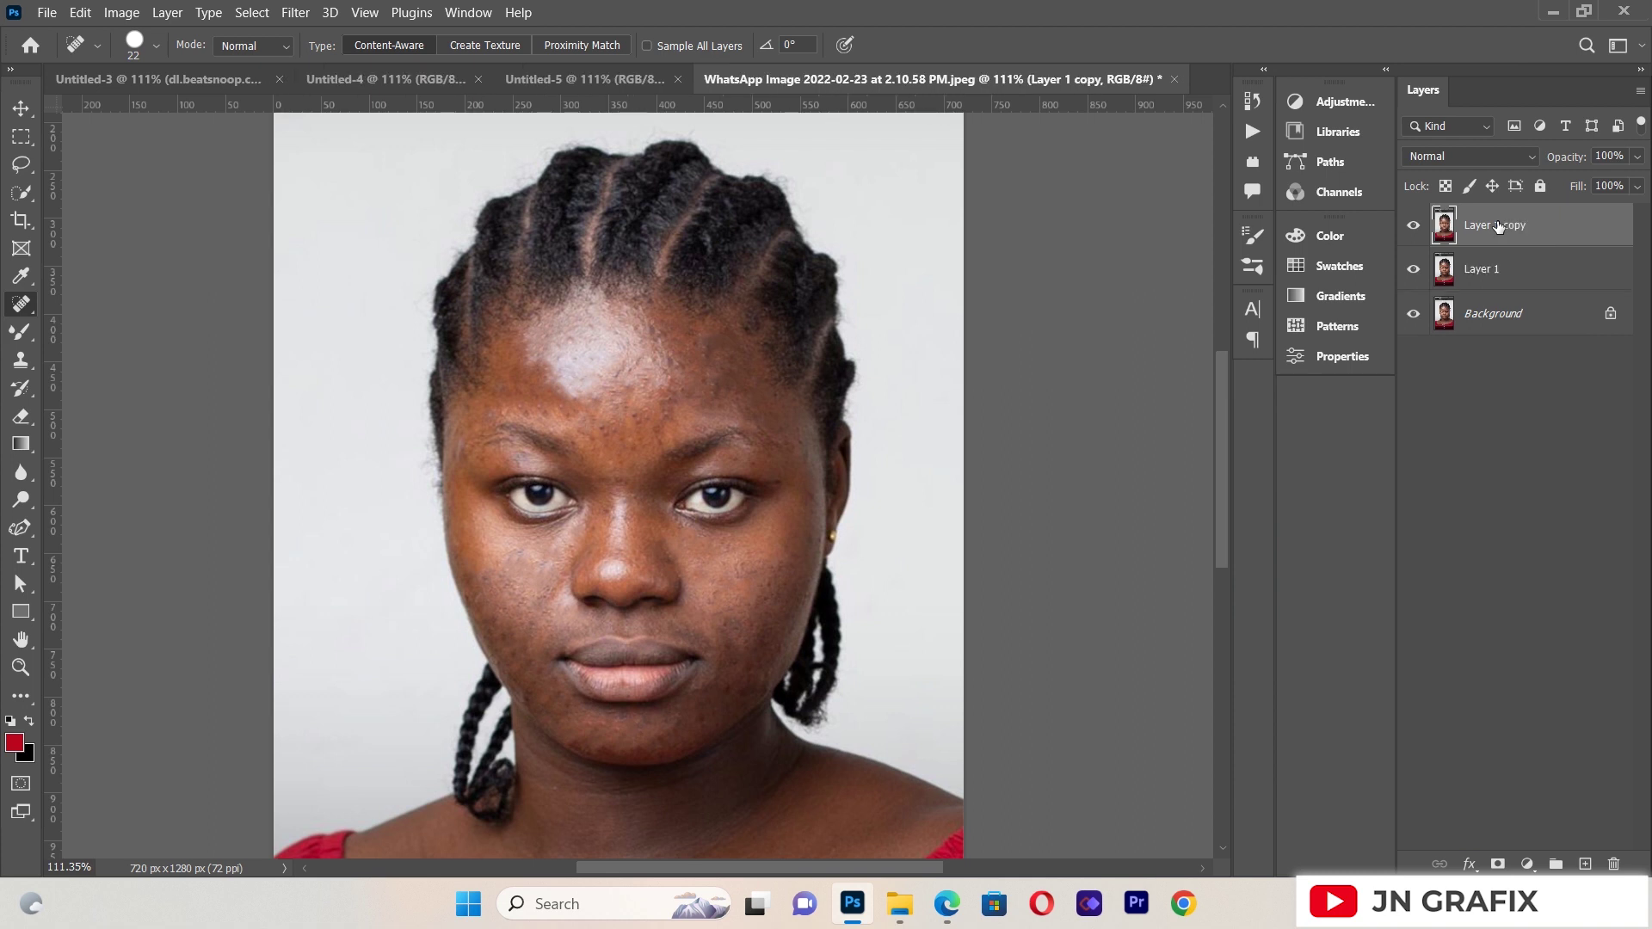
double_click(1485, 270)
key("BackSpace")
type("low fr")
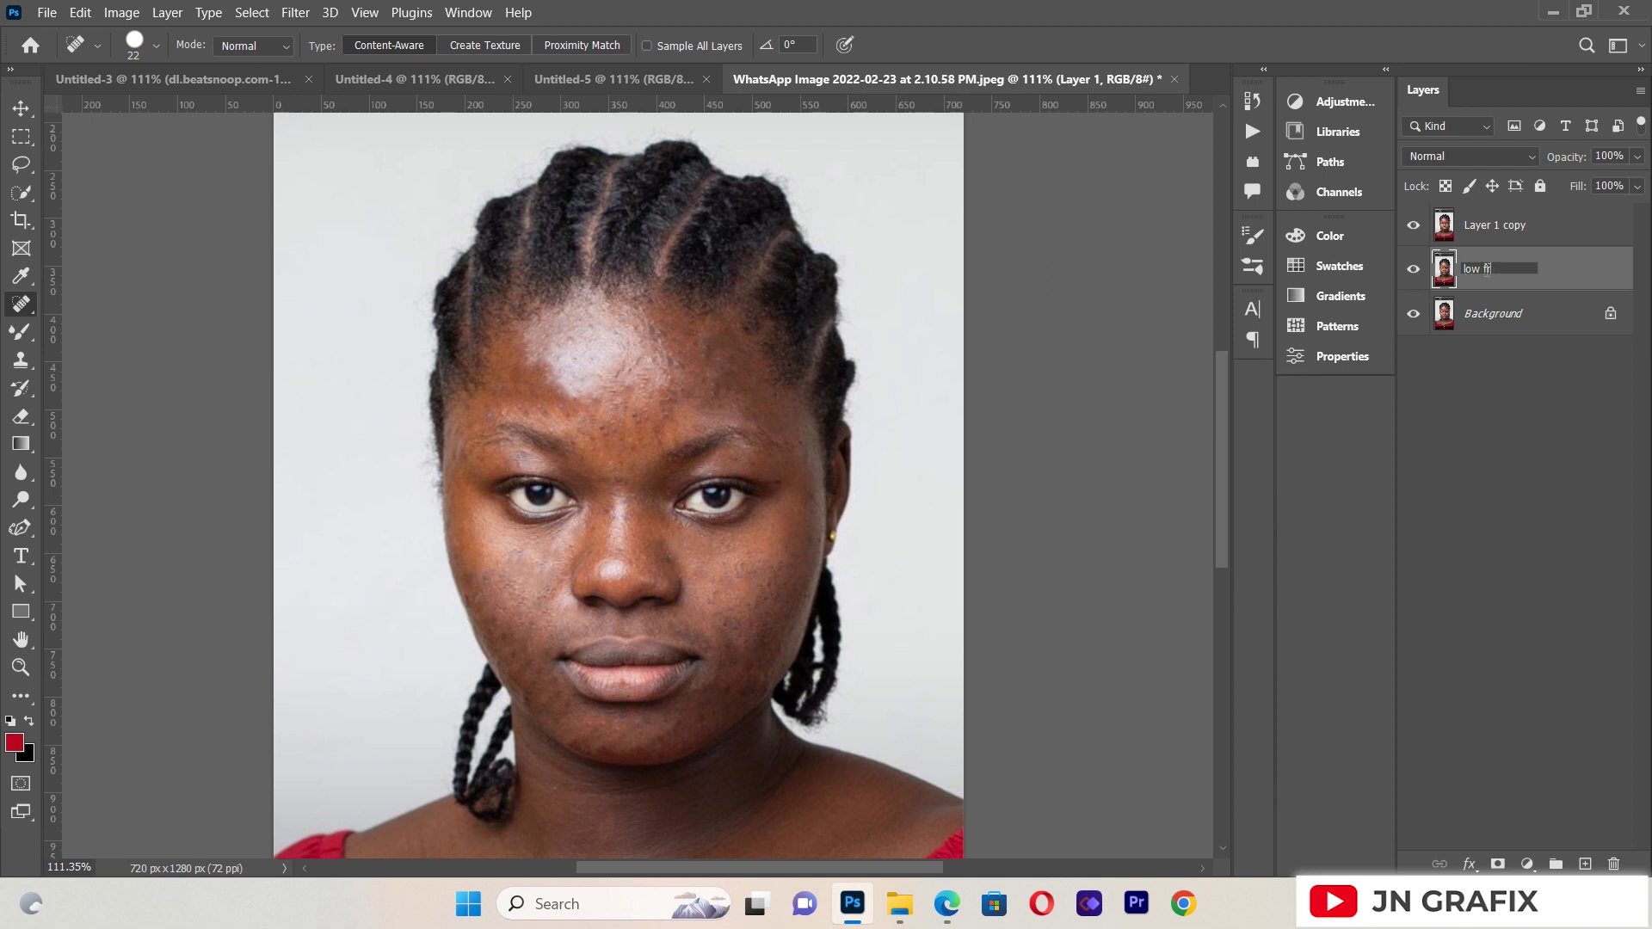
key("BackSpace")
key("BackSpace")
key("BackSpace")
key("BackSpace")
key("BackSpace")
Rename the top layer, Layer 1 copy, as HF
double_click(1486, 225)
key("BackSpace")
type("HF")
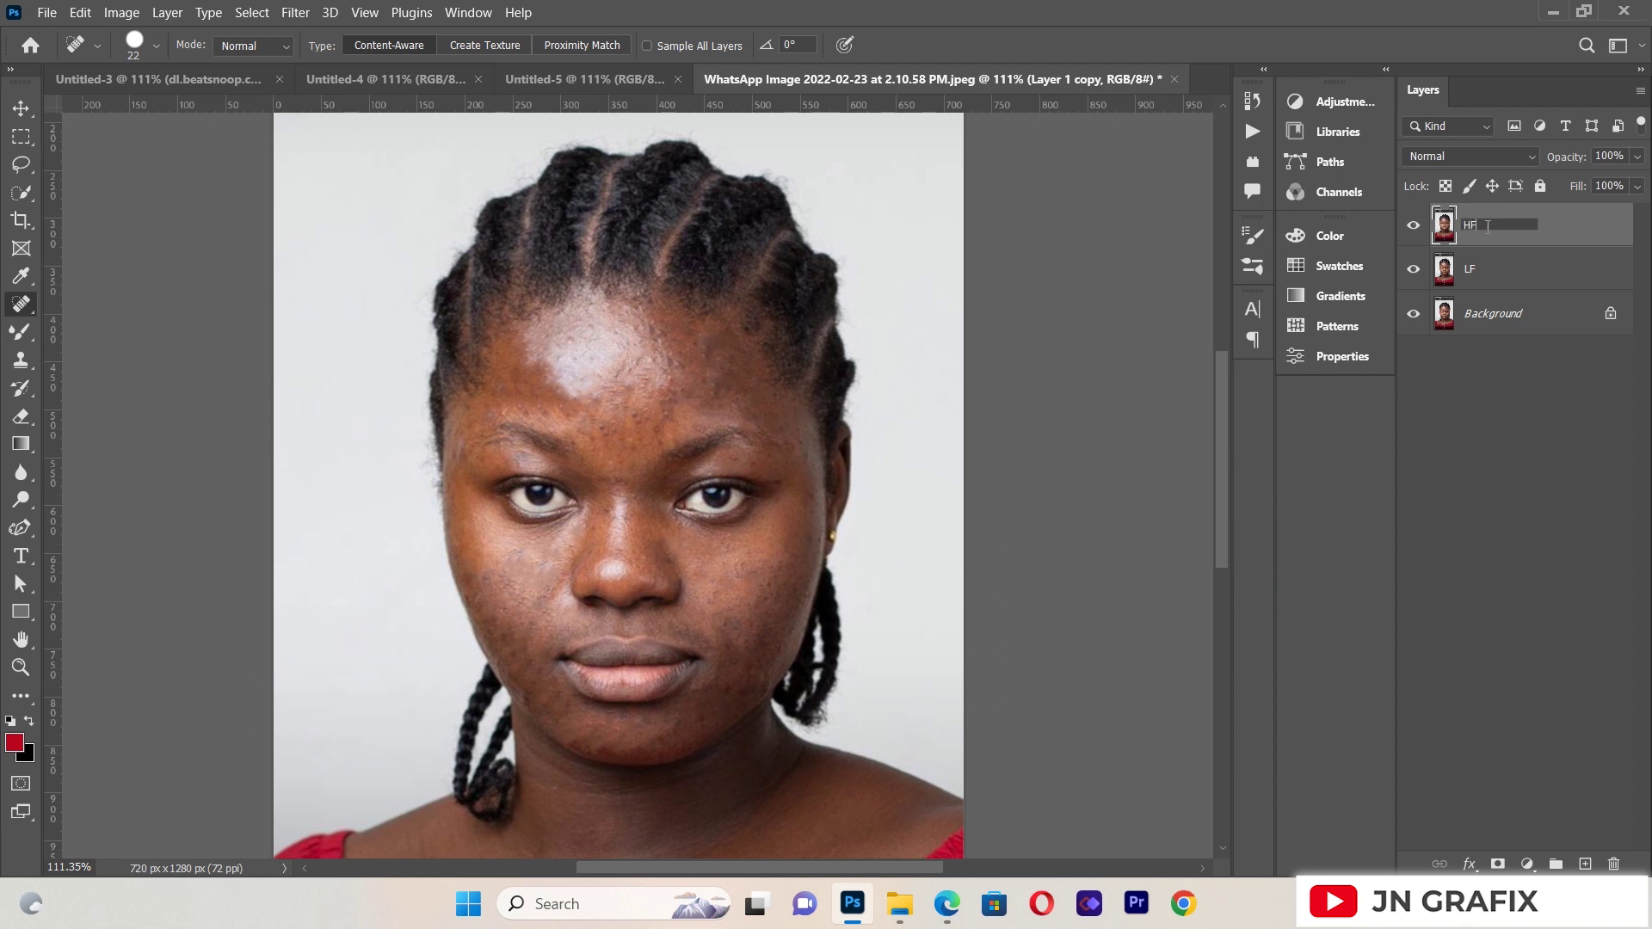
left_click(1497, 285)
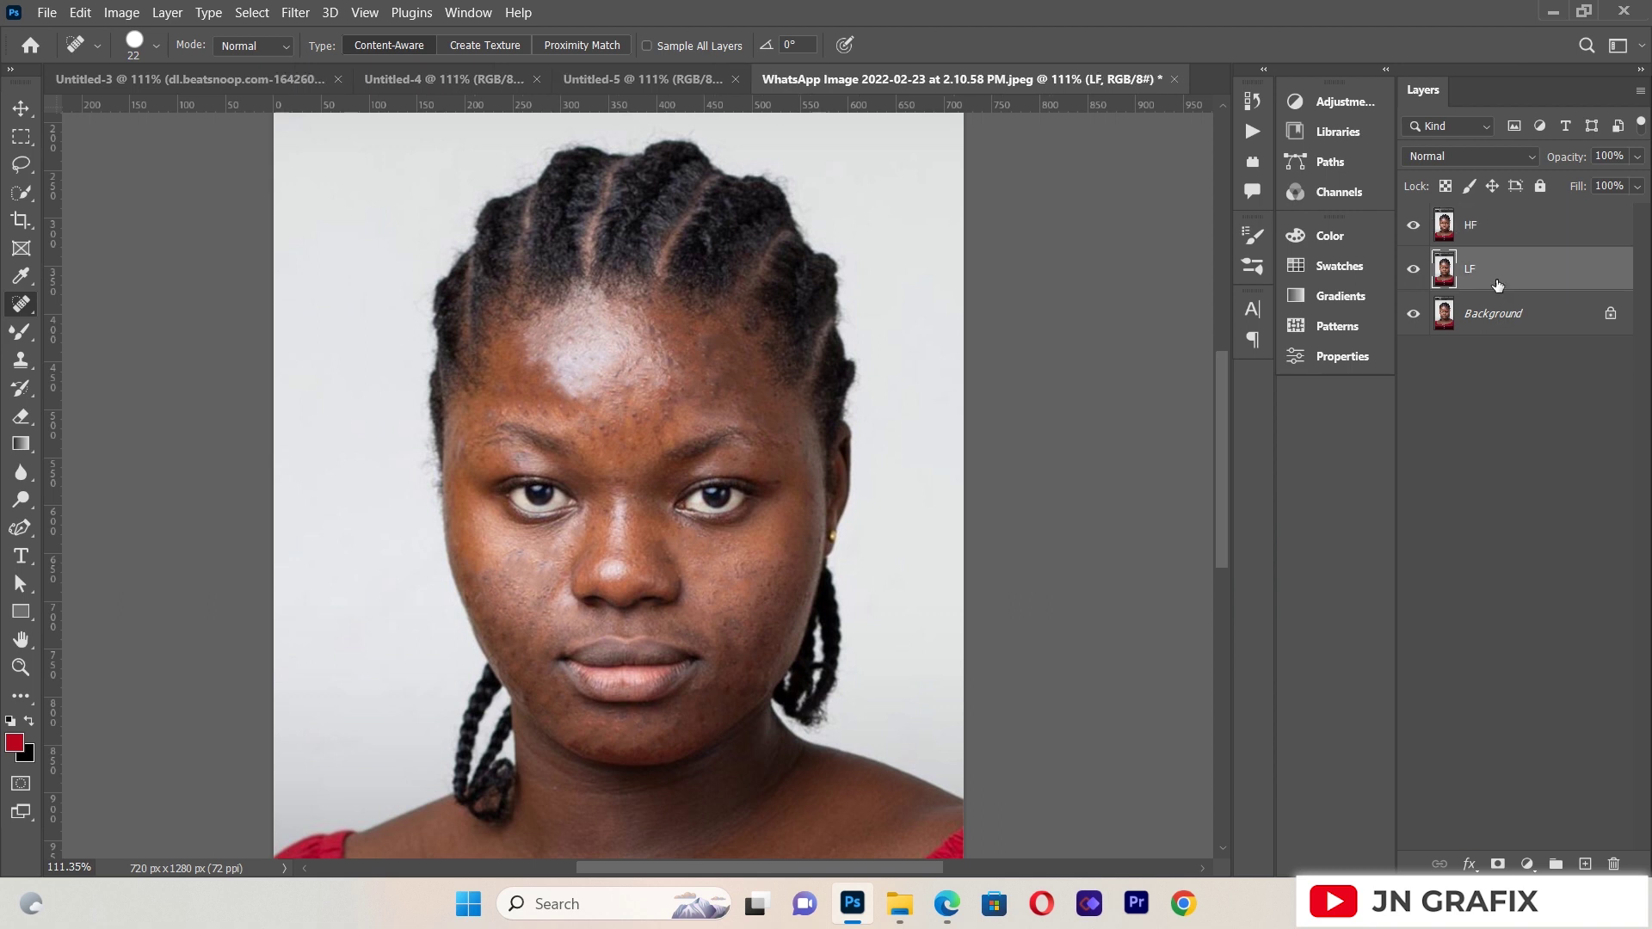
left_click(1490, 235)
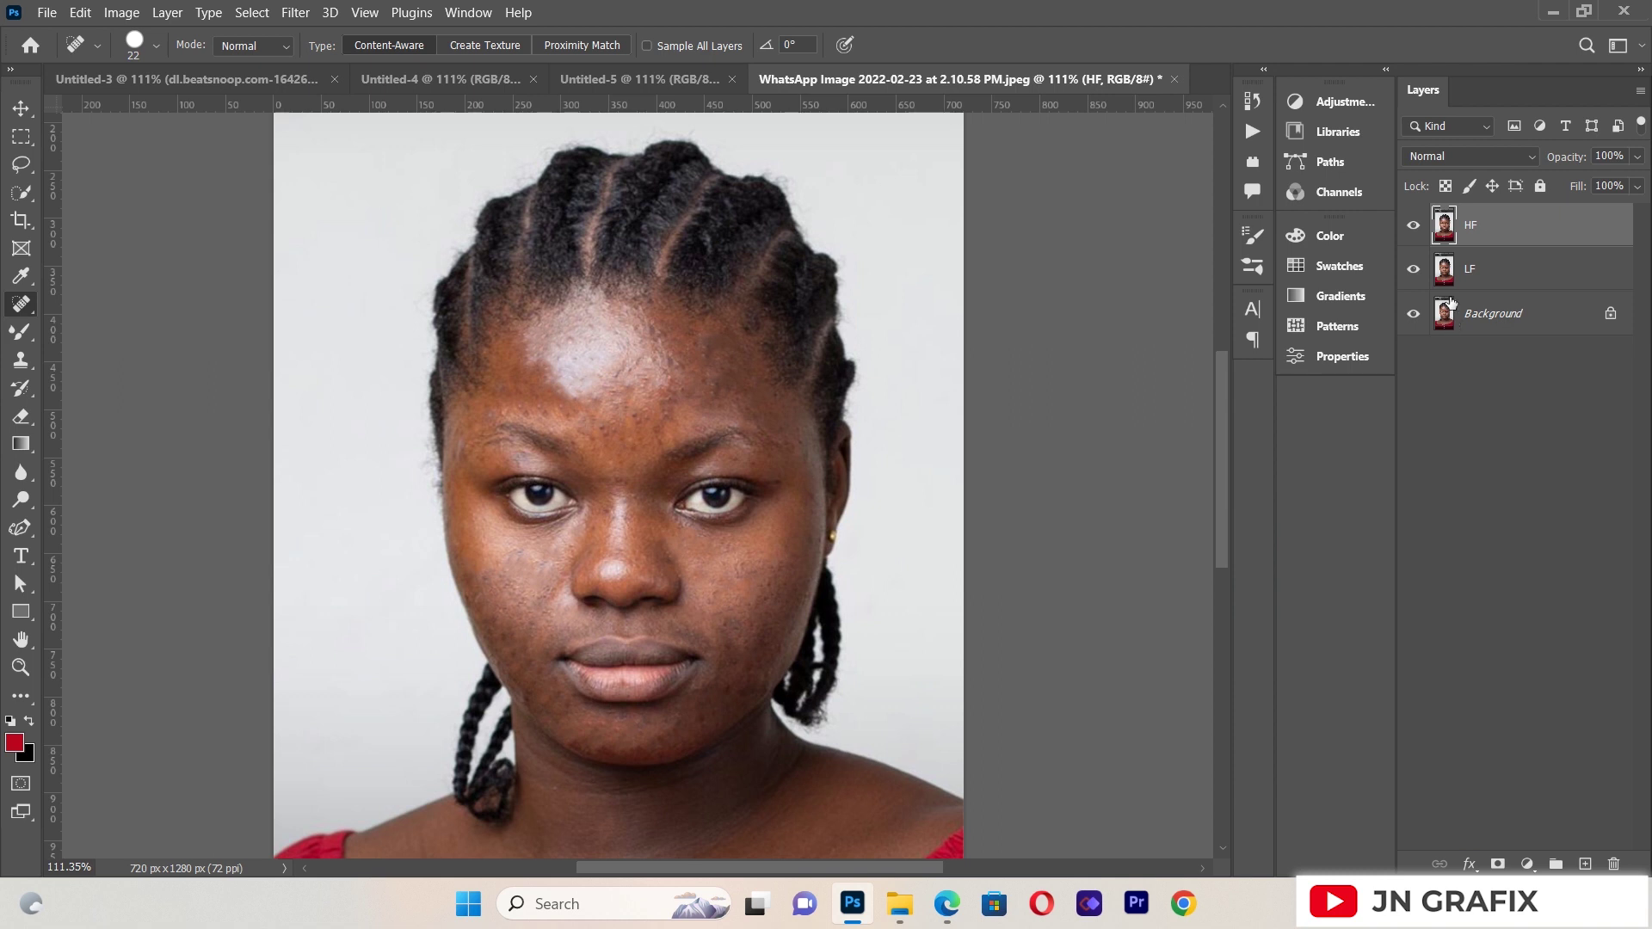
Hide the HF layer and apply a Gaussian Blur with a radius of 4.4 pixels to the LF layer
left_click(1478, 276)
left_click(1413, 228)
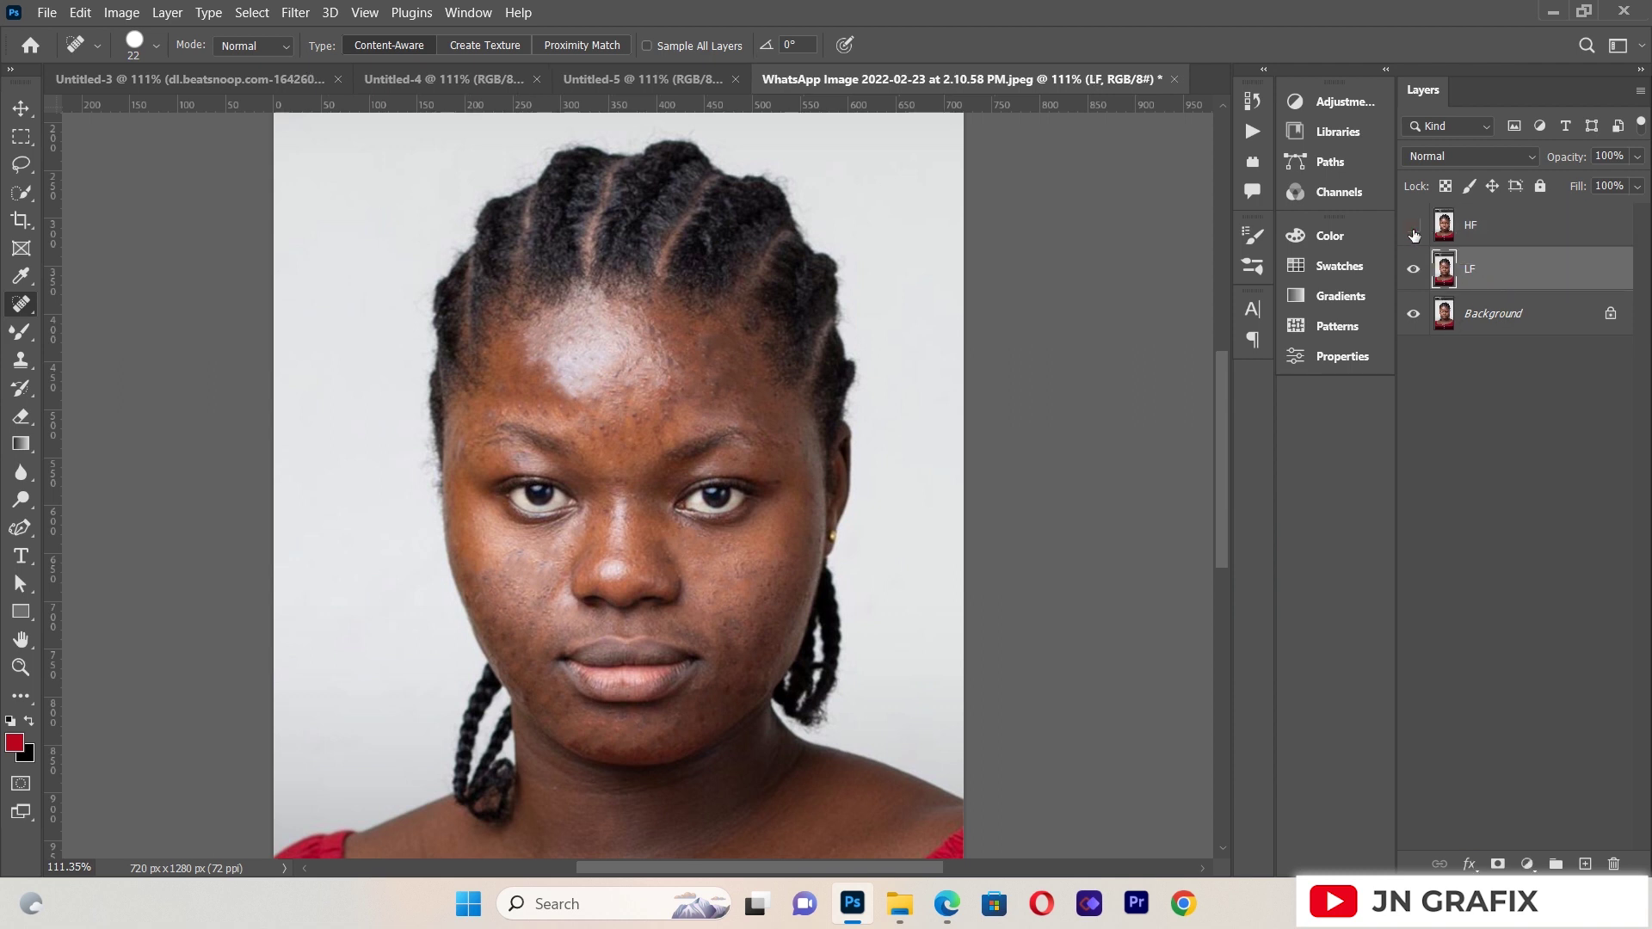
left_click(330, 12)
left_click(296, 14)
left_click(296, 14)
left_click(357, 250)
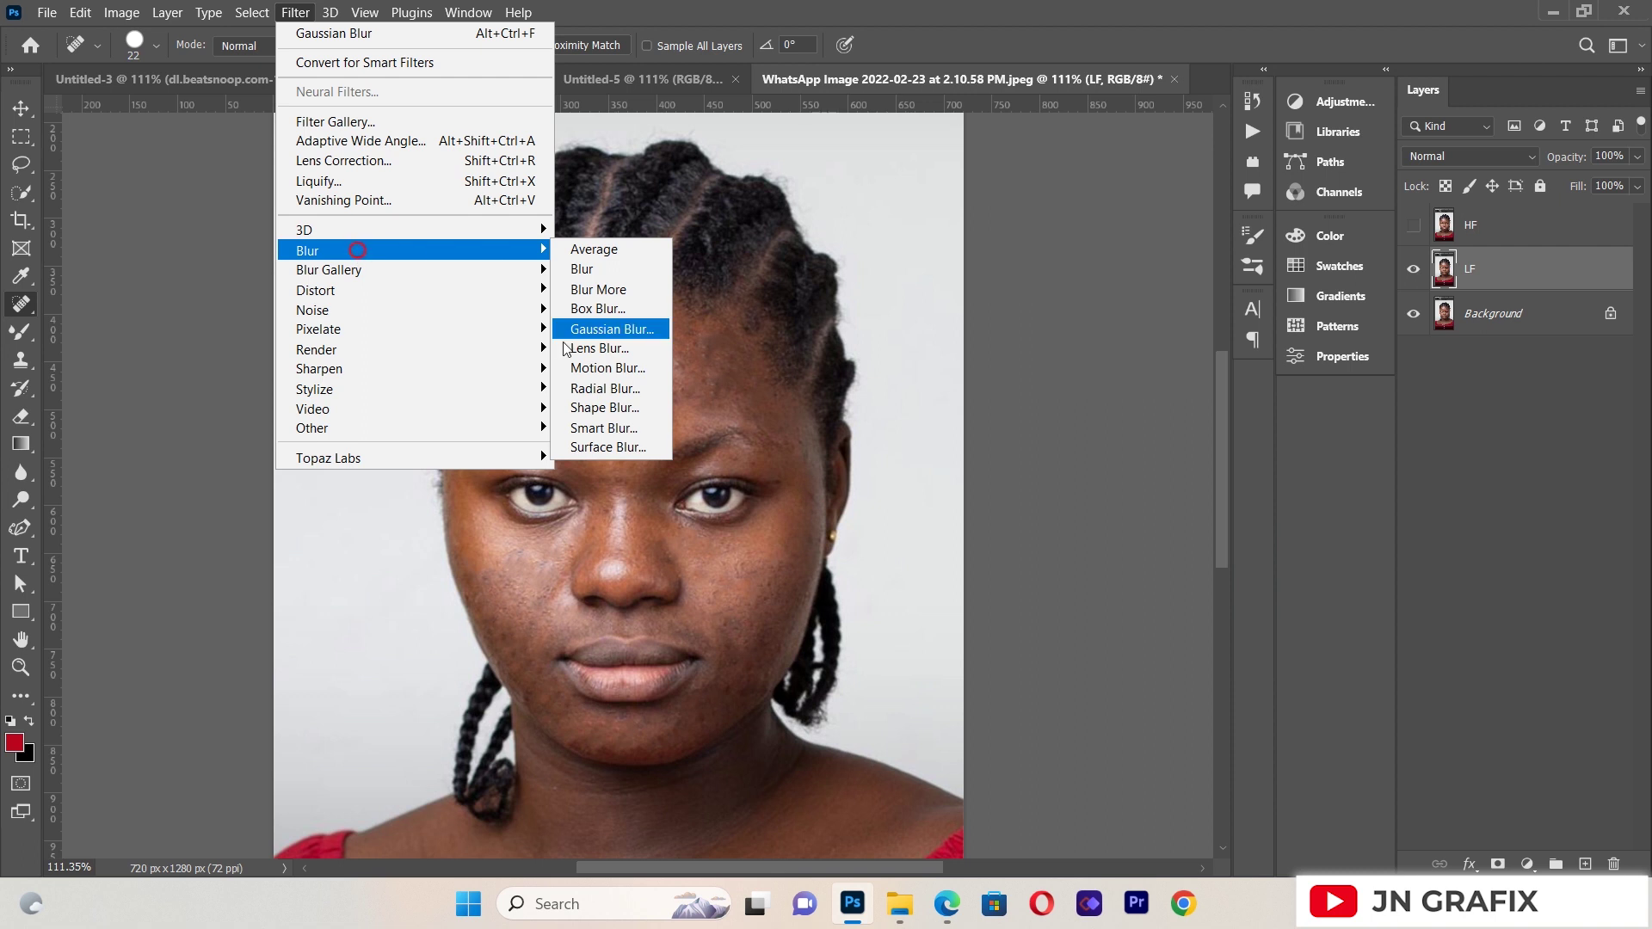
left_click(590, 330)
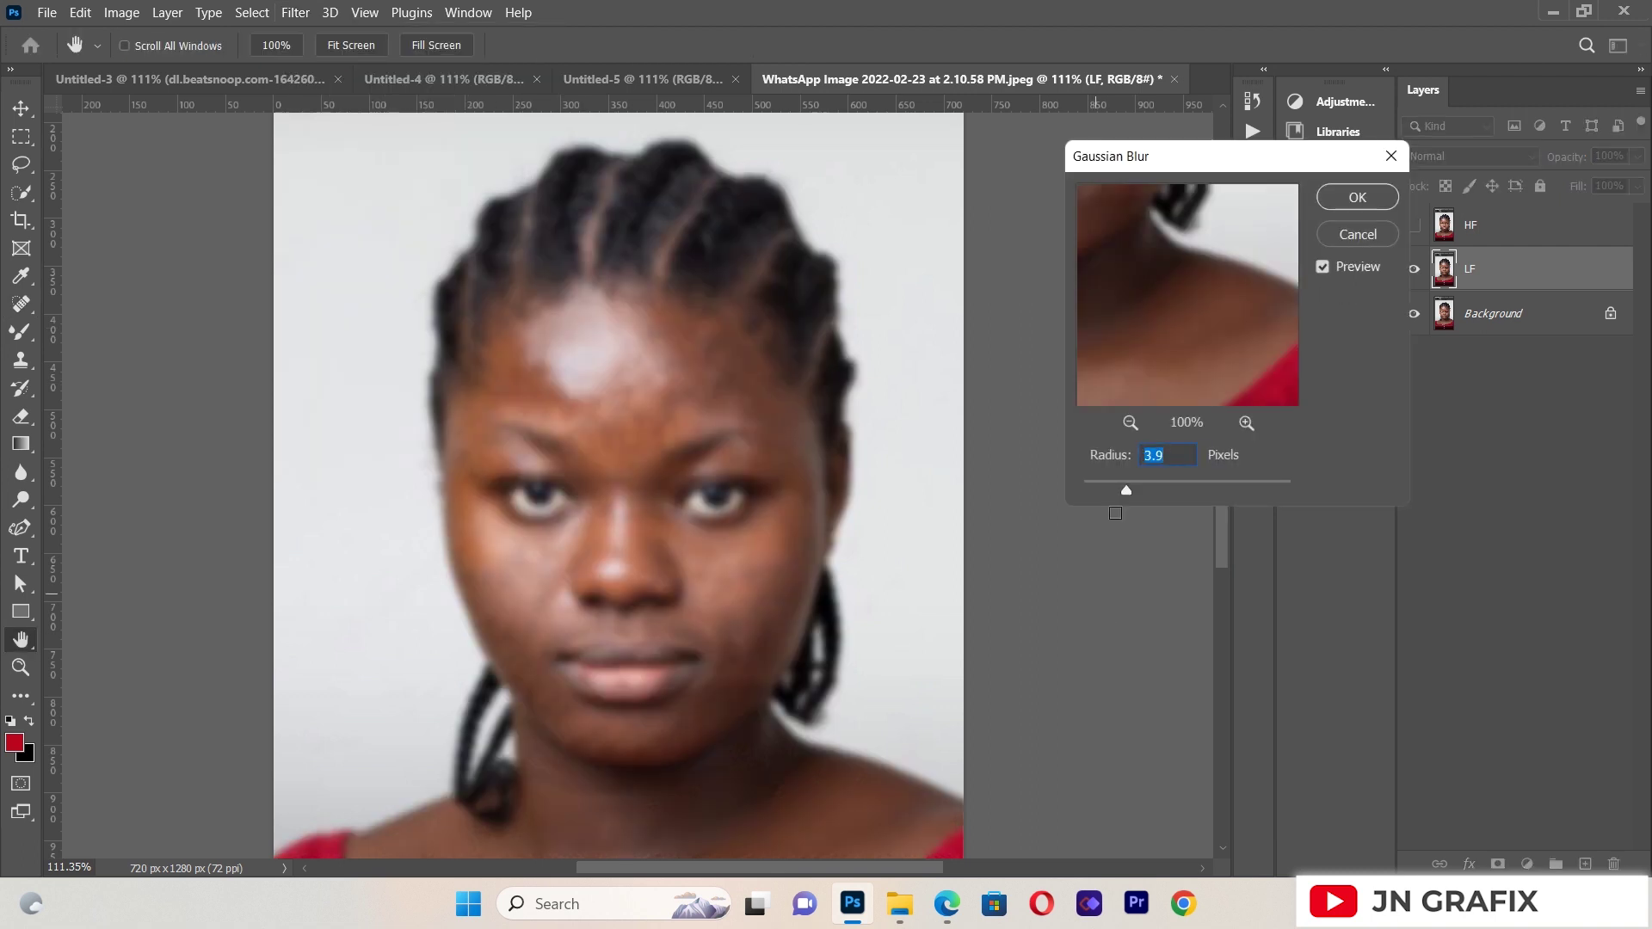
left_click_drag(1128, 493, 1077, 494)
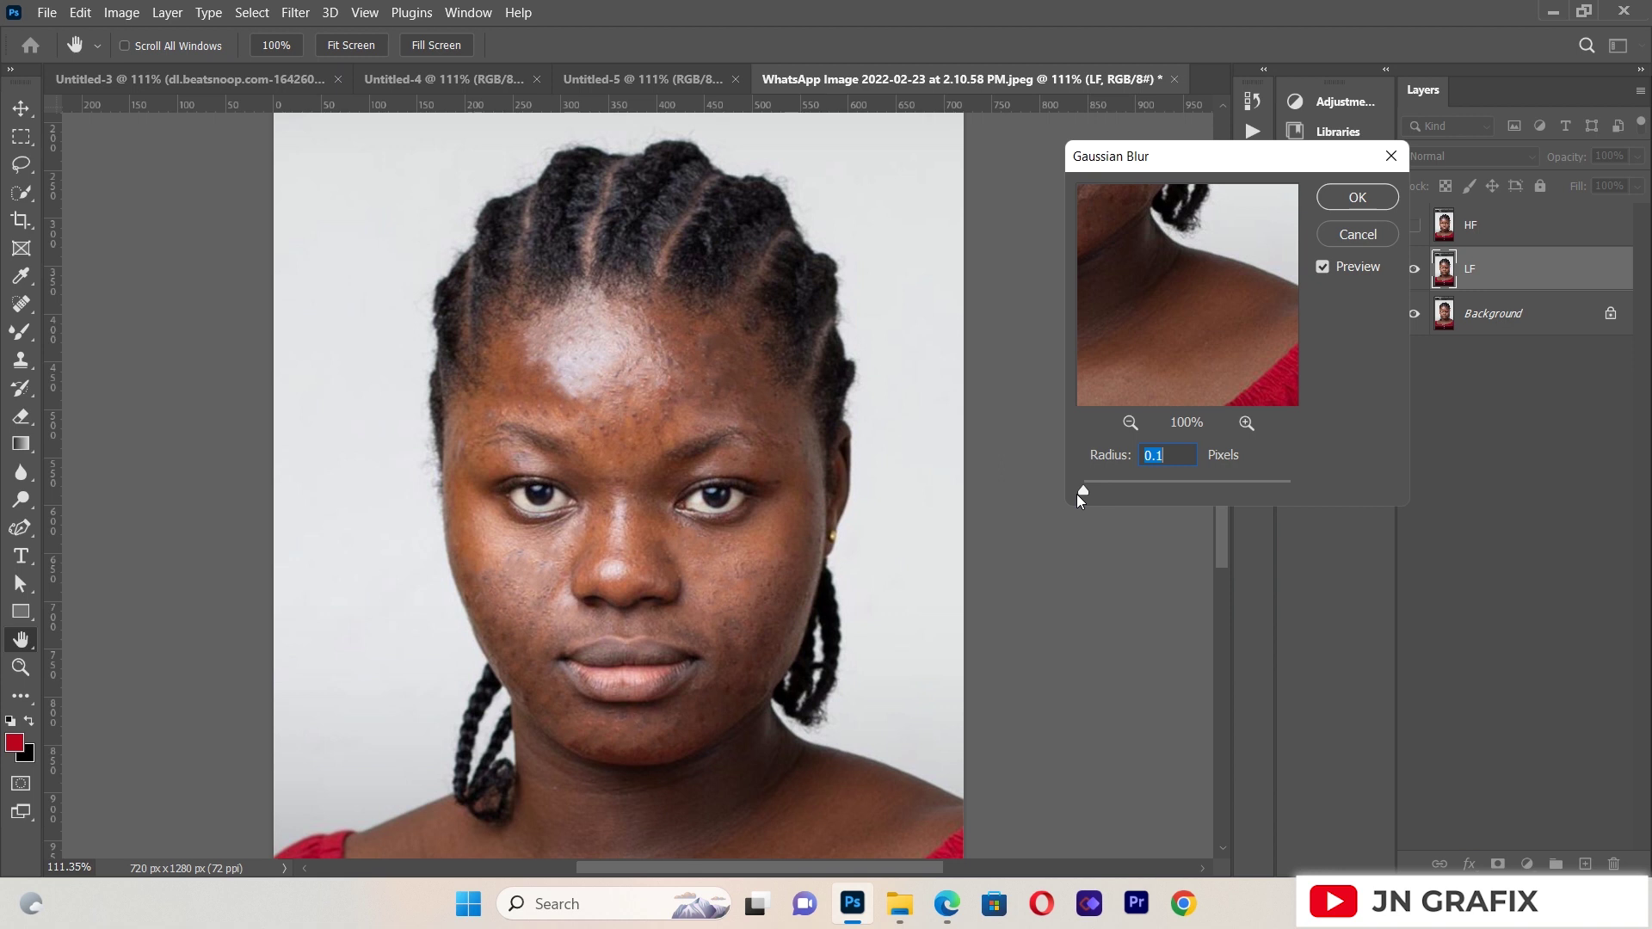
left_click_drag(1079, 492, 1107, 490)
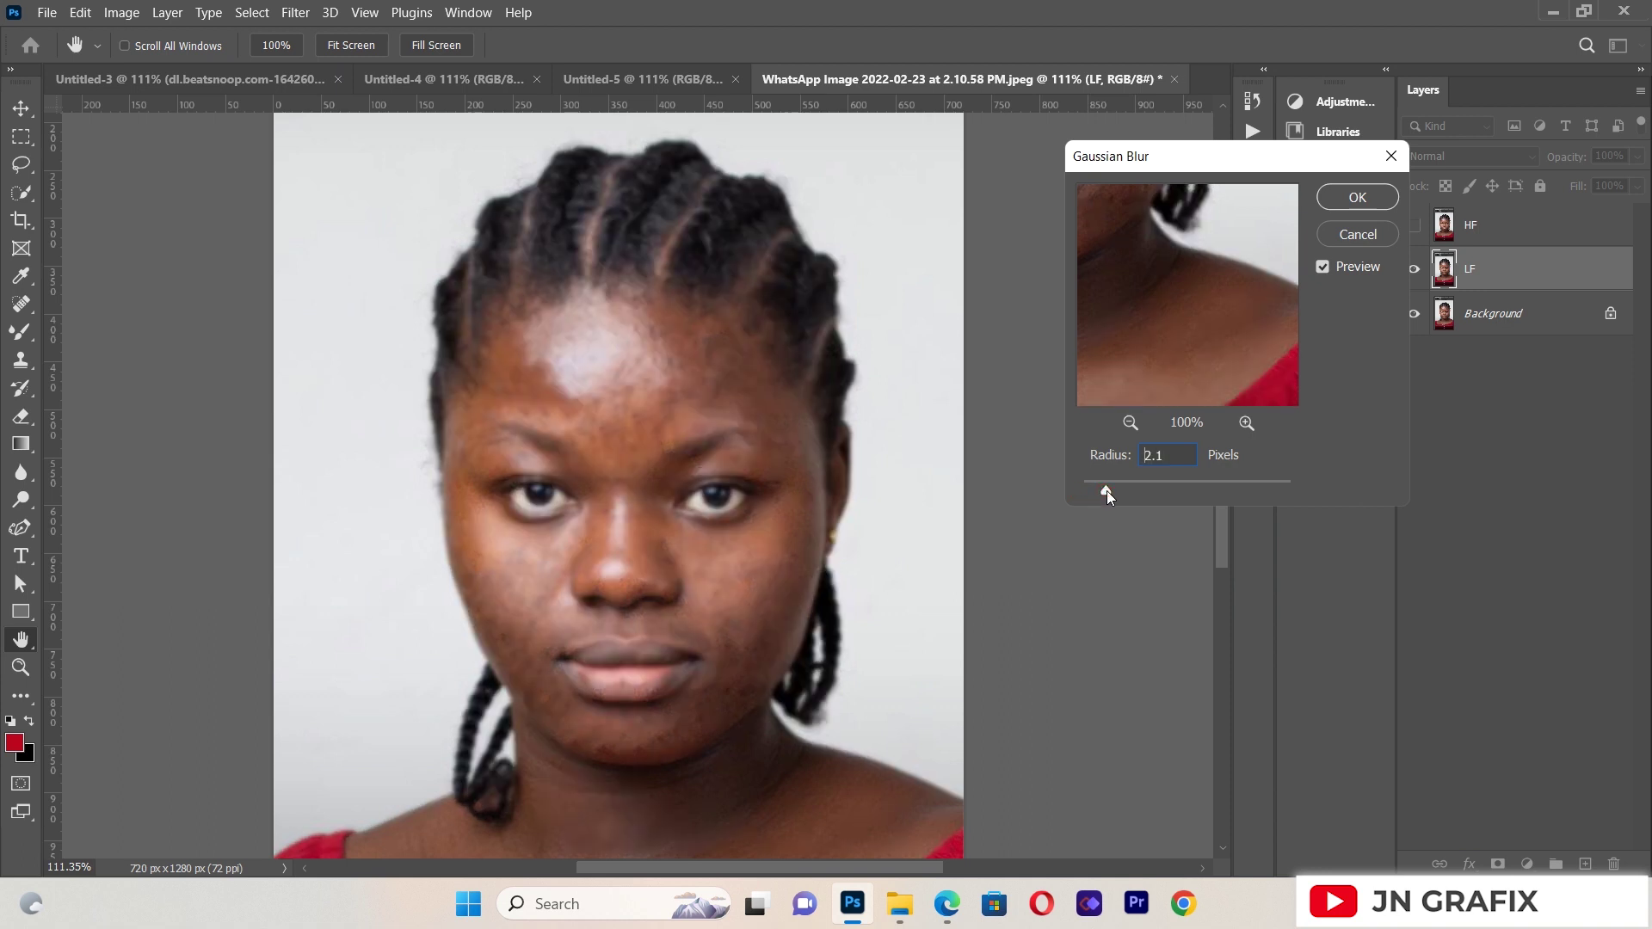
left_click_drag(1110, 491, 1118, 492)
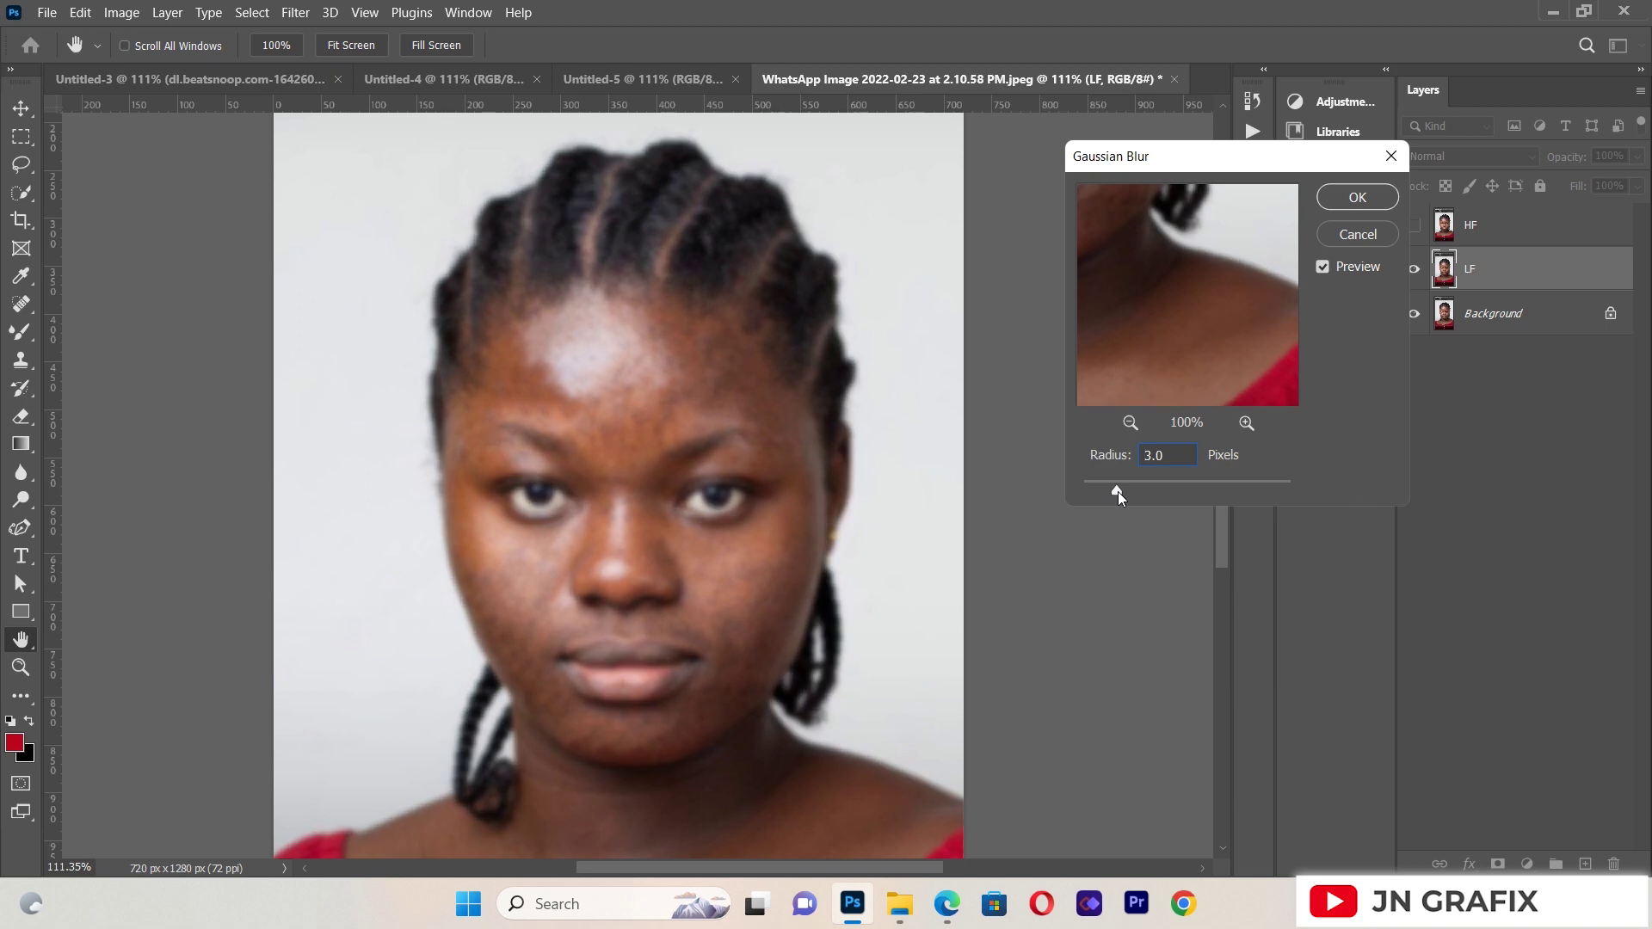
left_click_drag(1133, 492, 1133, 492)
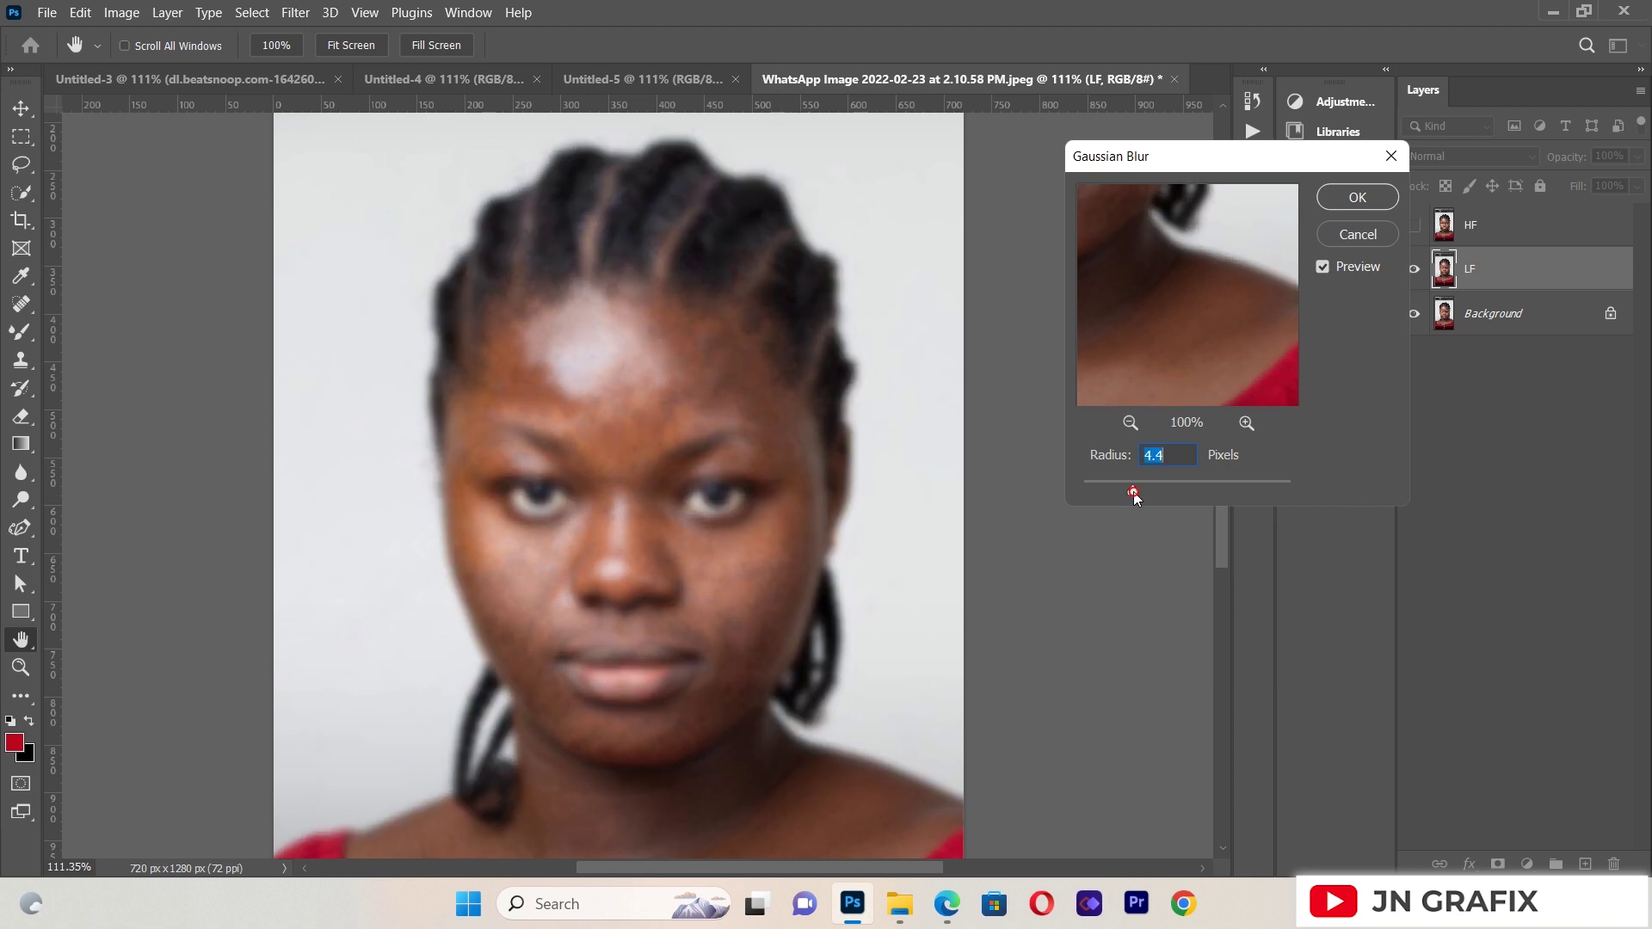
left_click(1133, 494)
left_click(1355, 200)
key("j")
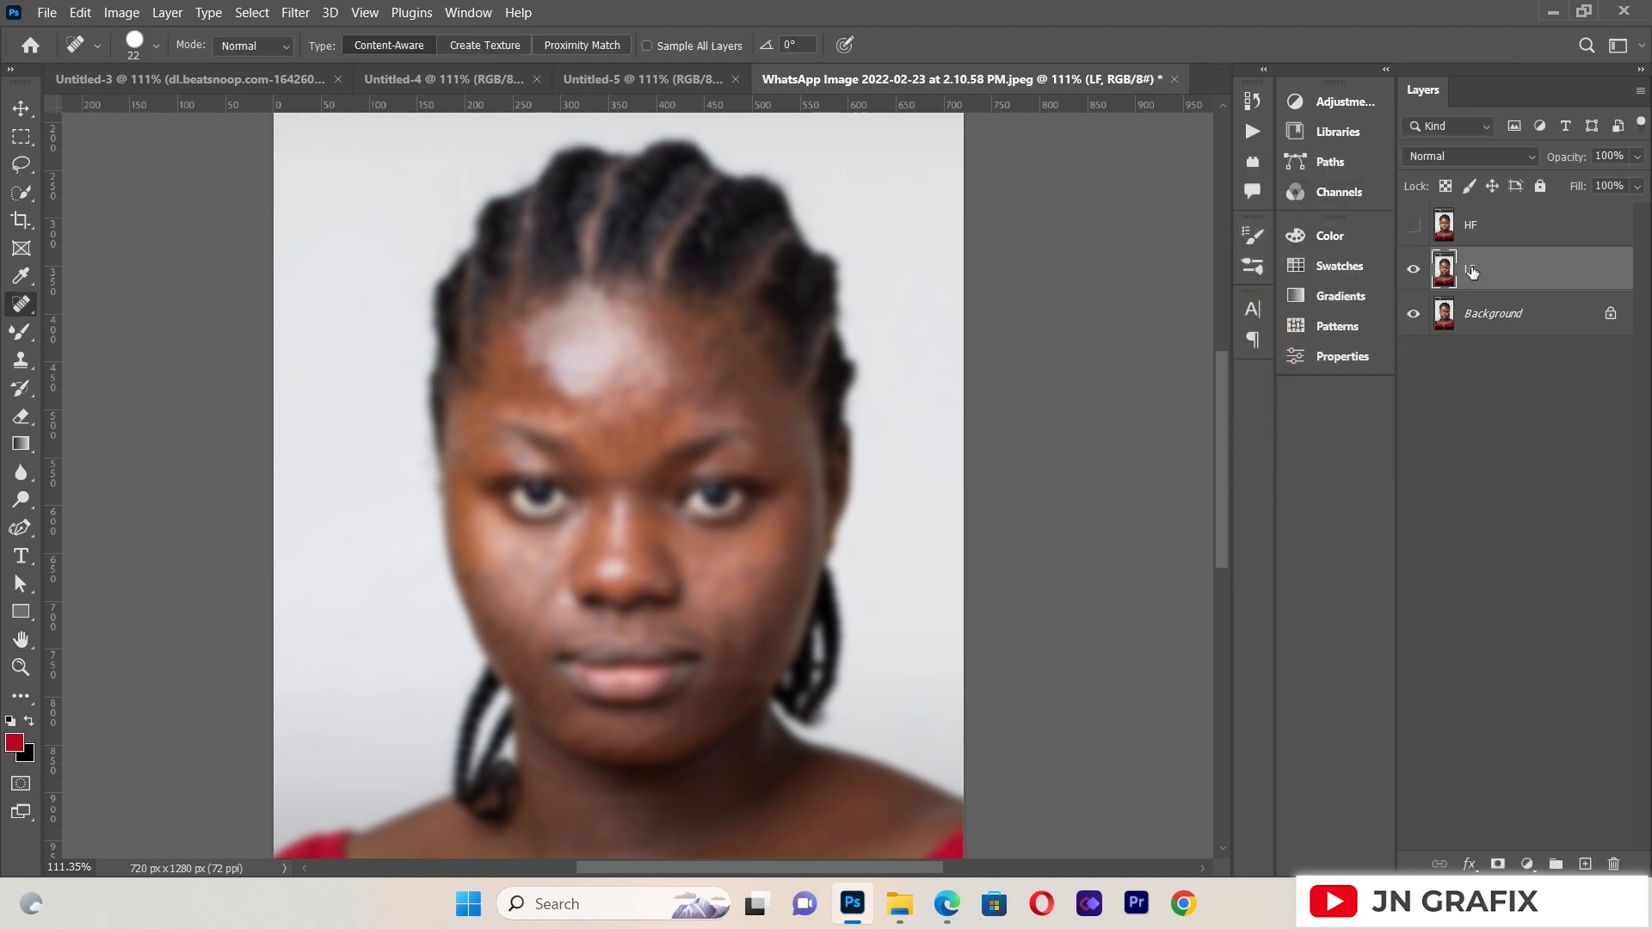
Show the HF layer and run Apply Image on it with LF as source layer, Subtract blending, scale 2 and offset 128
left_click(1414, 227)
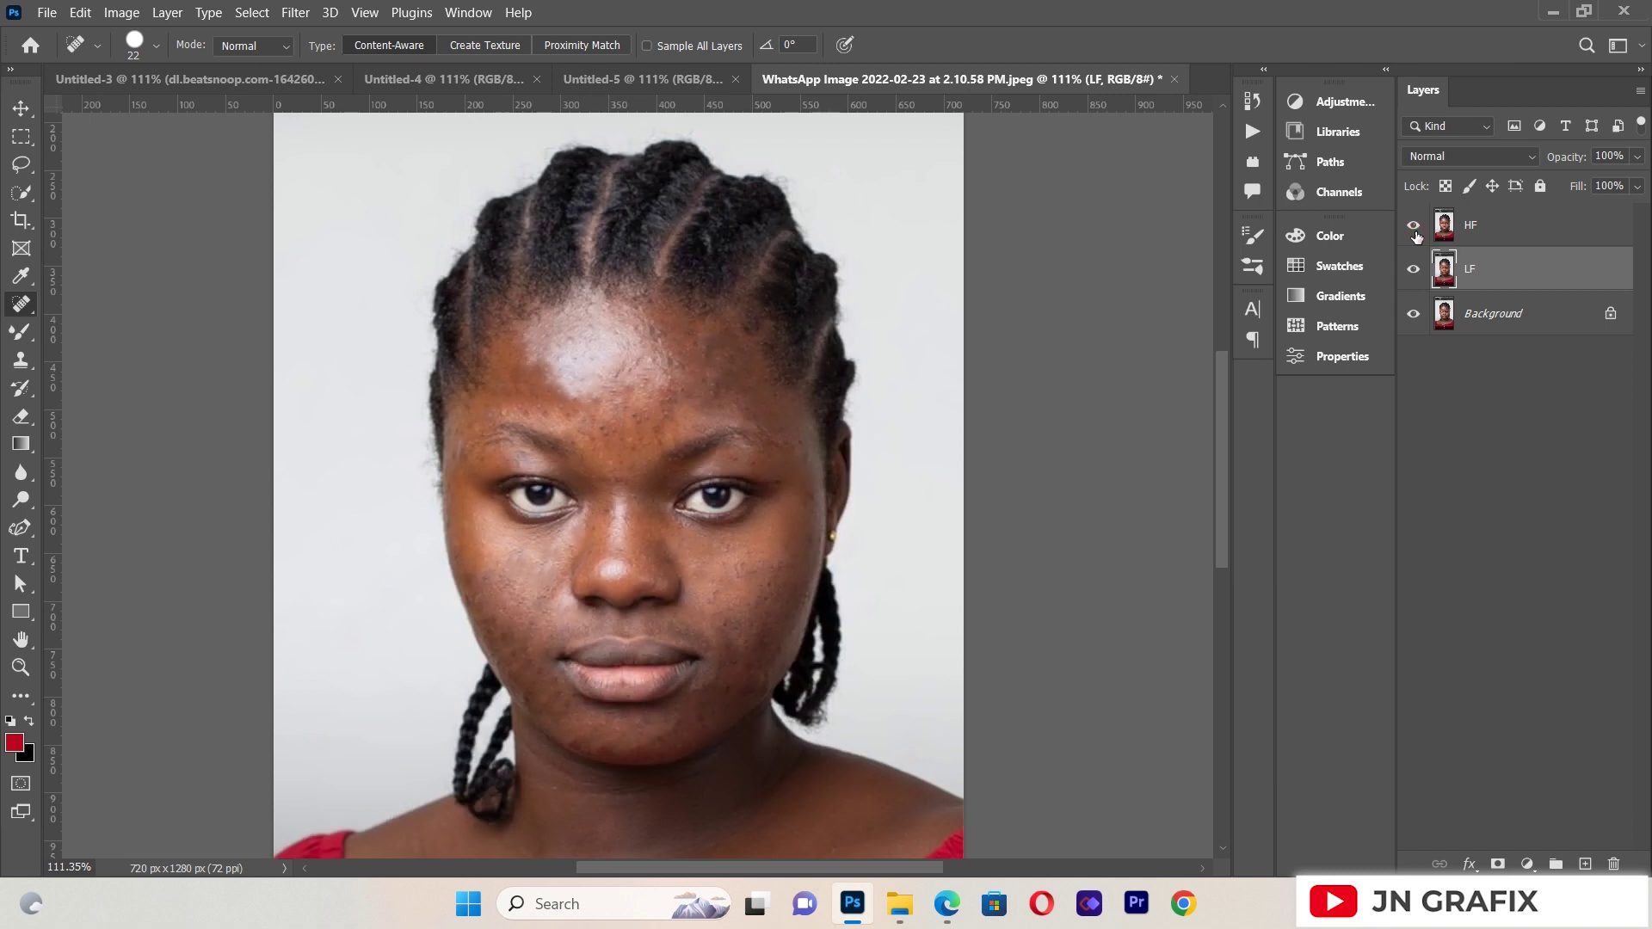
left_click(1490, 227)
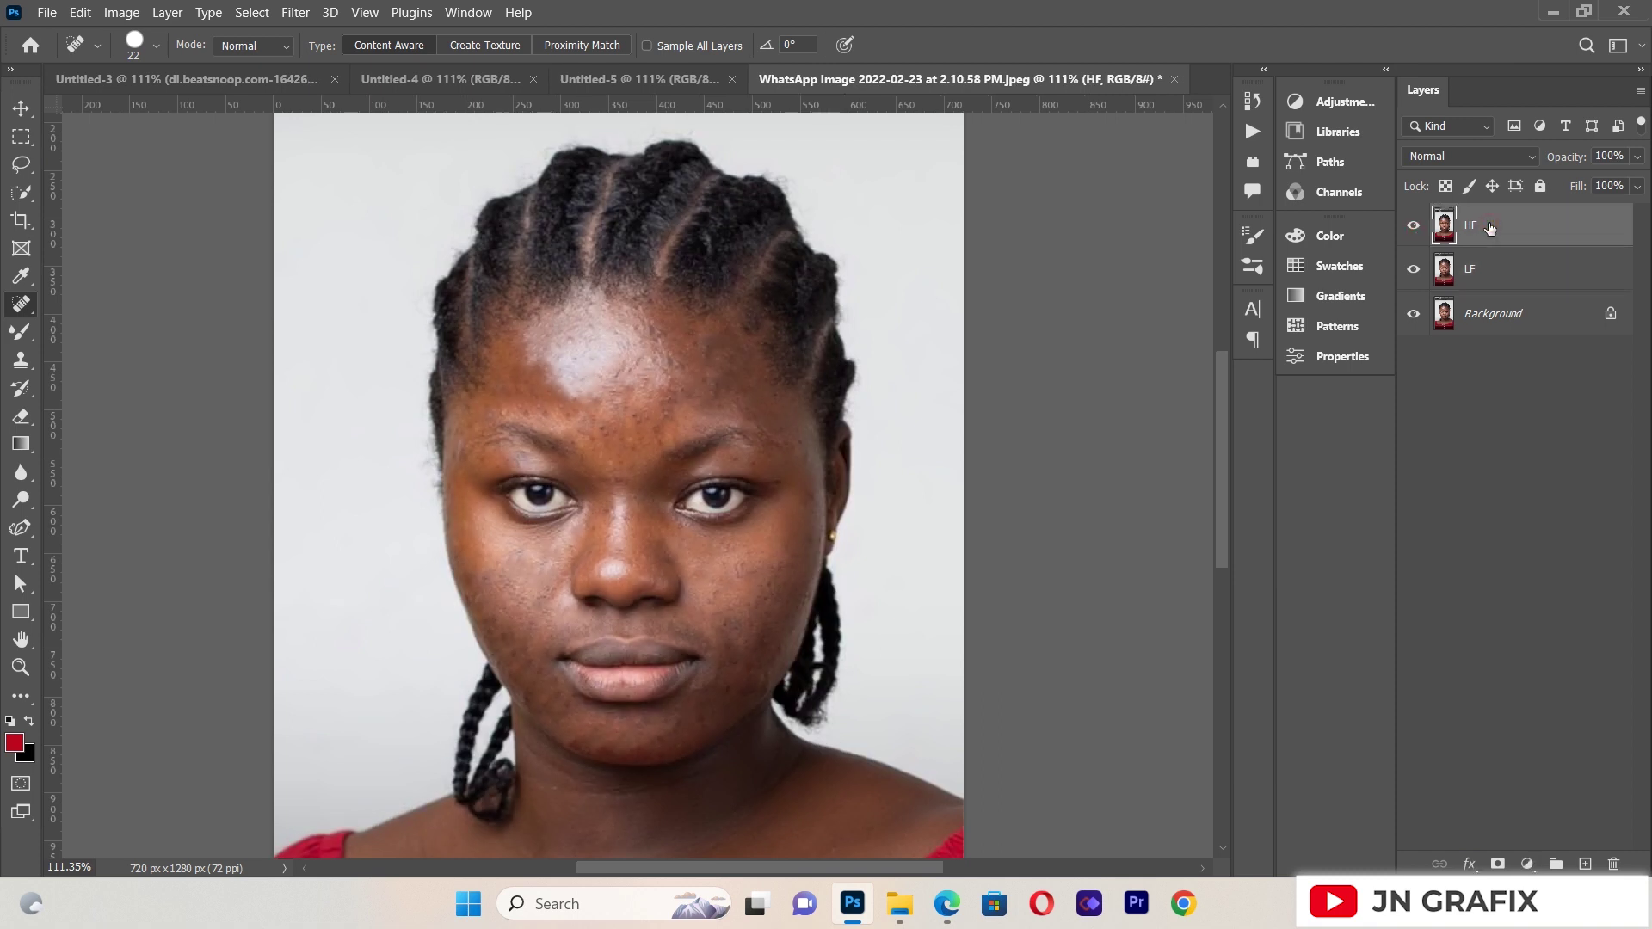
left_click(121, 12)
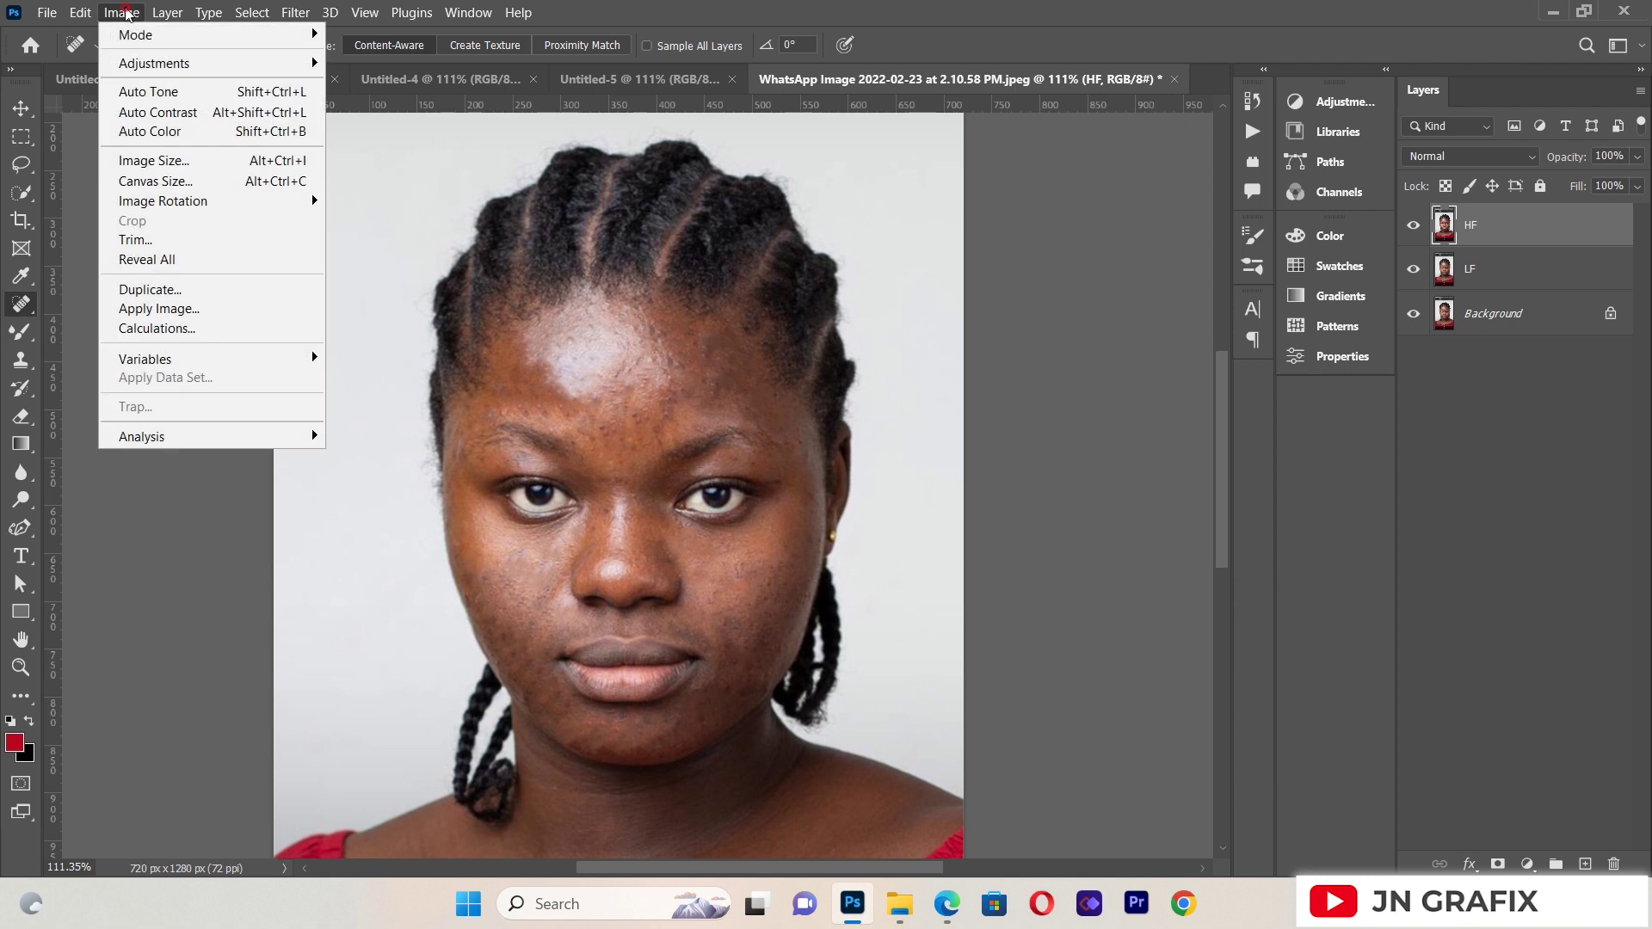
left_click(170, 310)
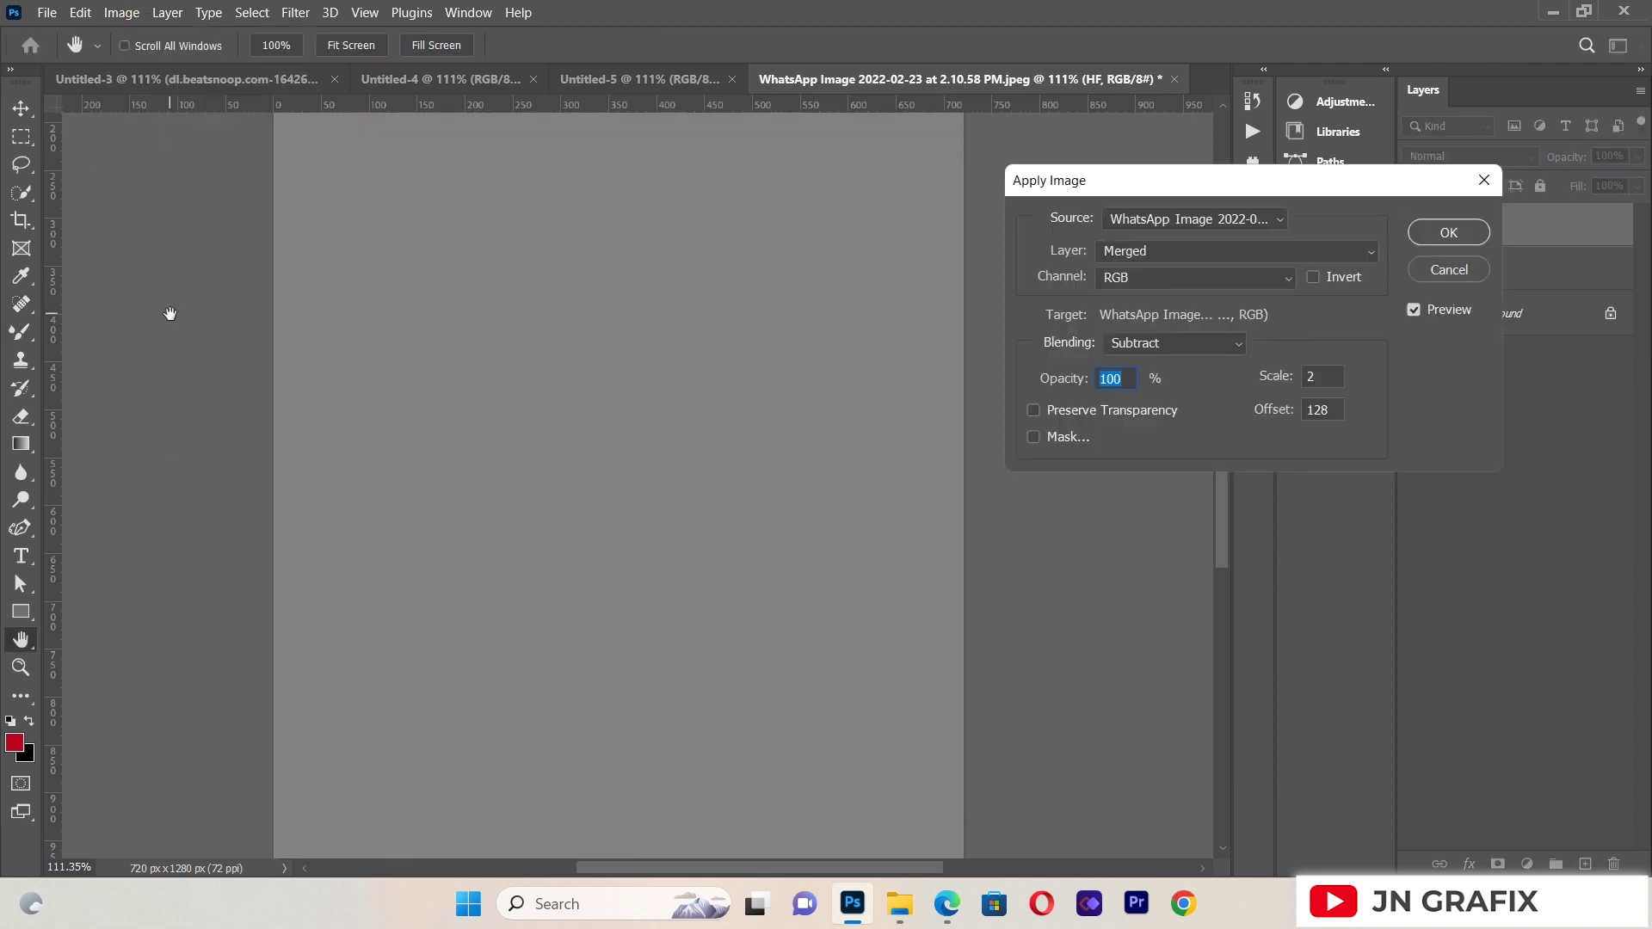
left_click(1150, 250)
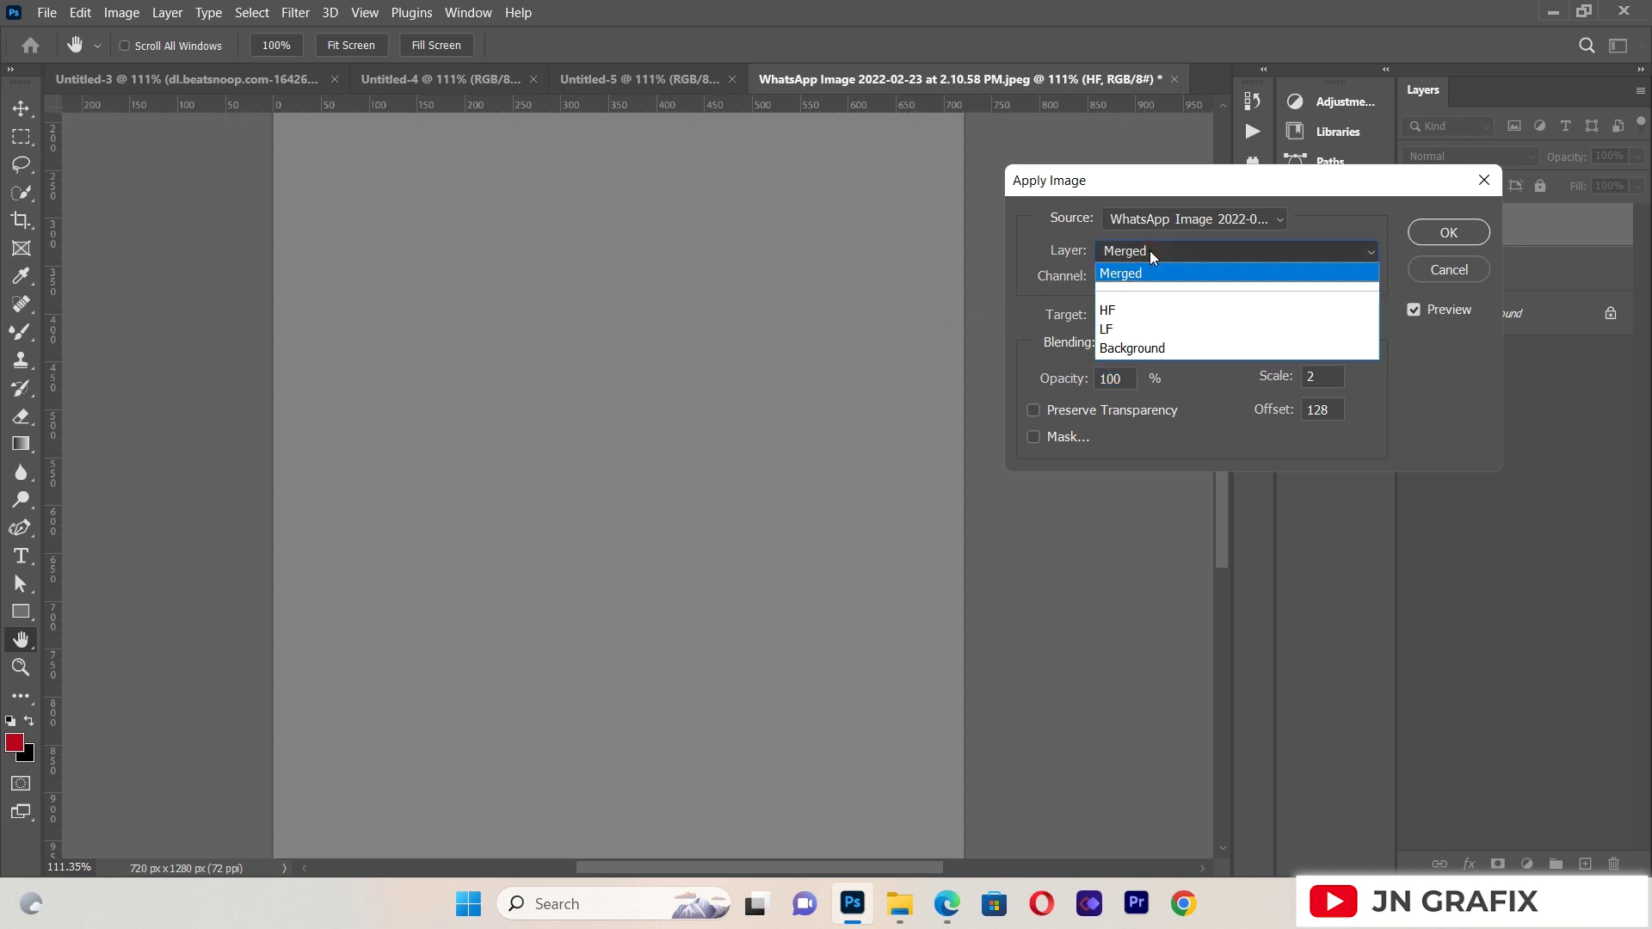
left_click(1136, 333)
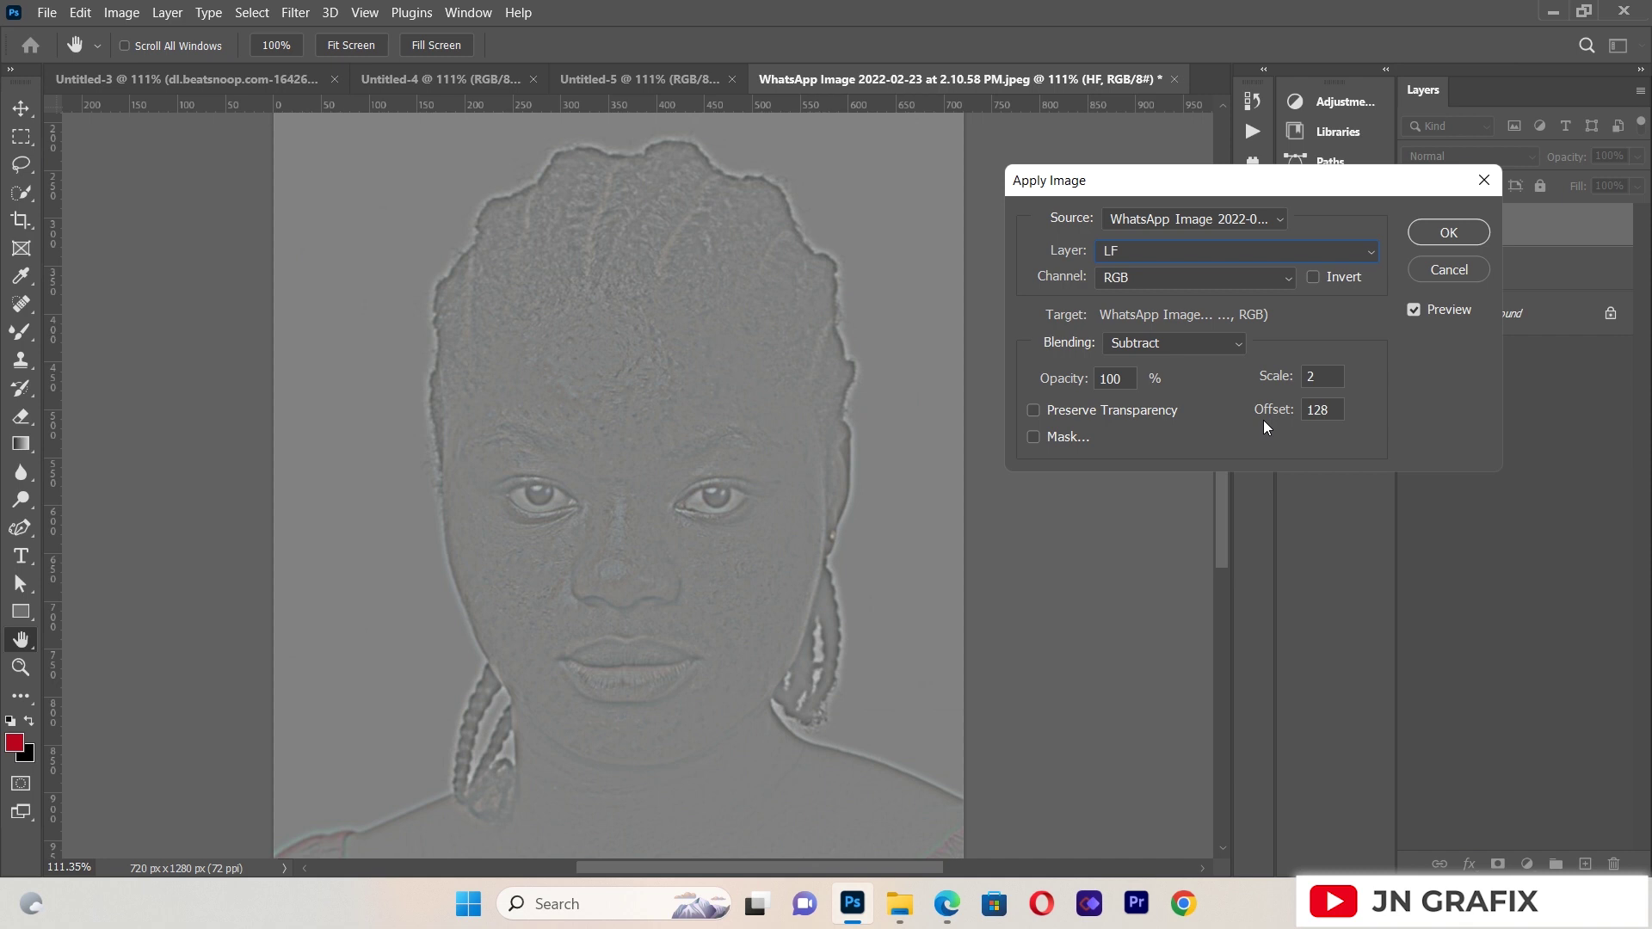
left_click(1451, 240)
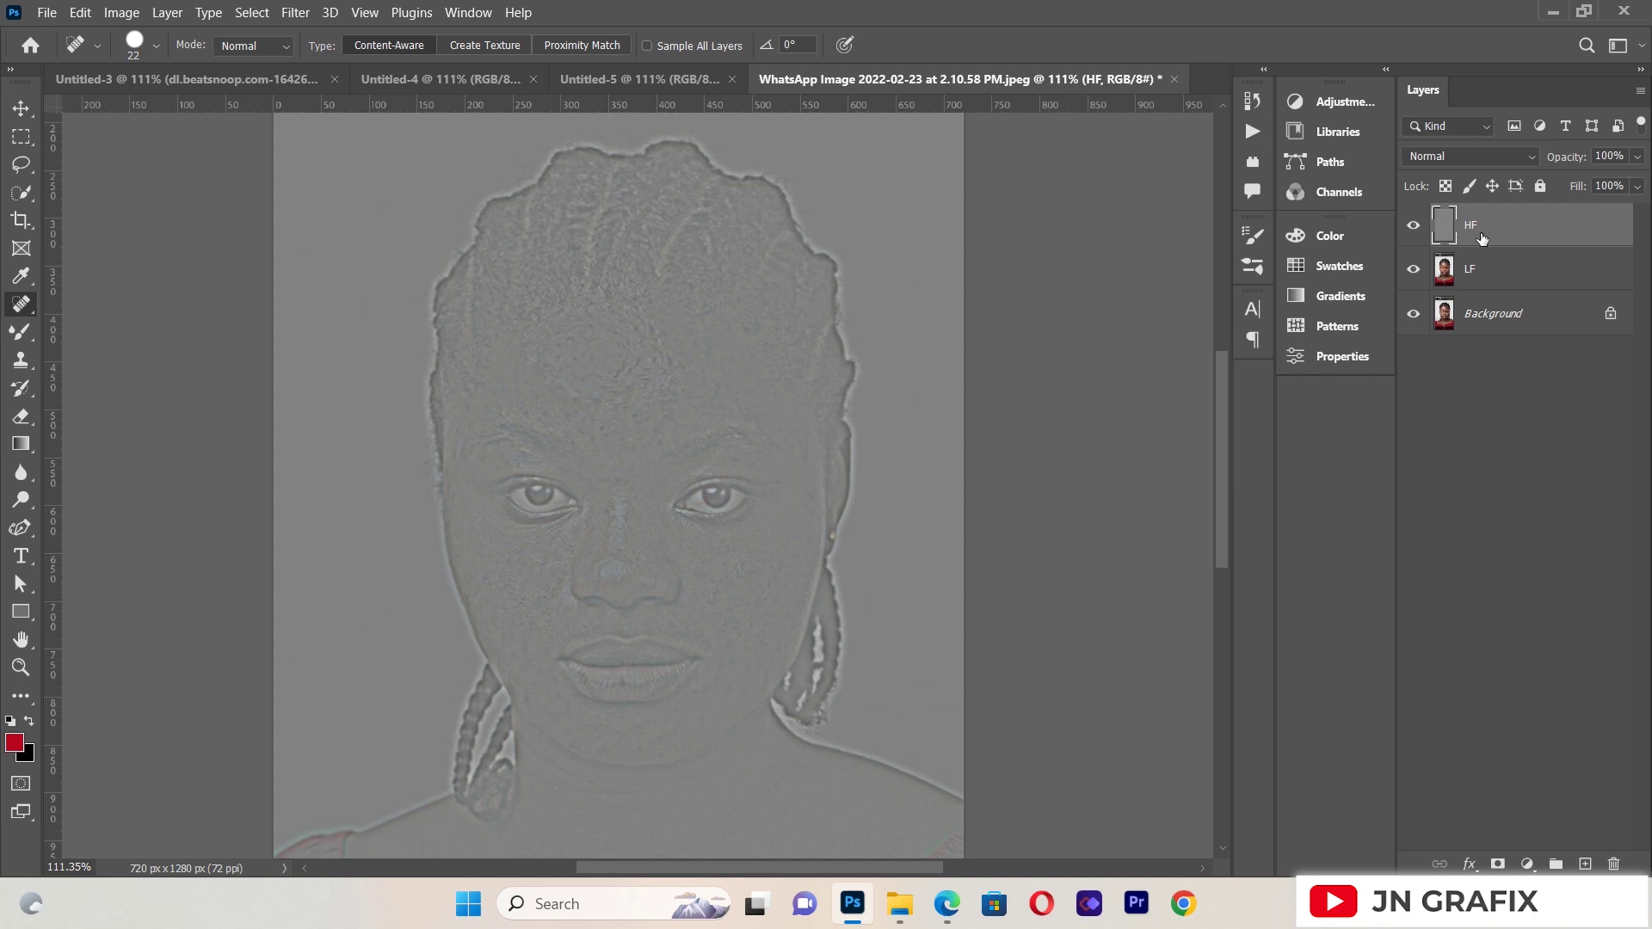
Set the HF layer's blend mode to Linear Light
left_click(1425, 157)
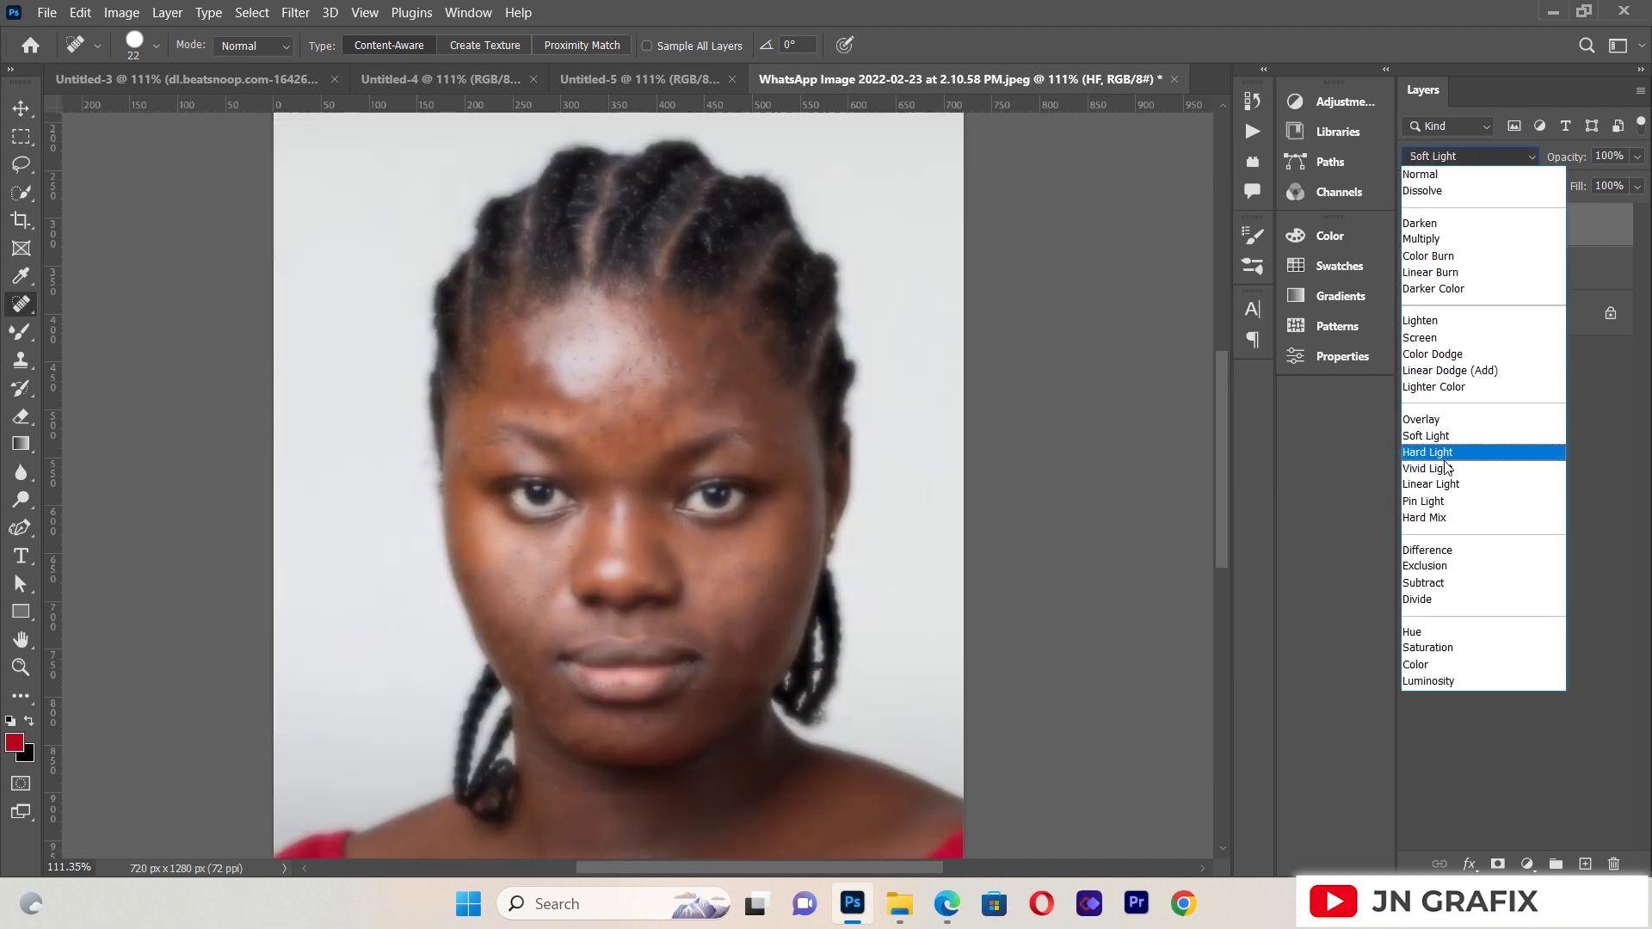
left_click(1446, 487)
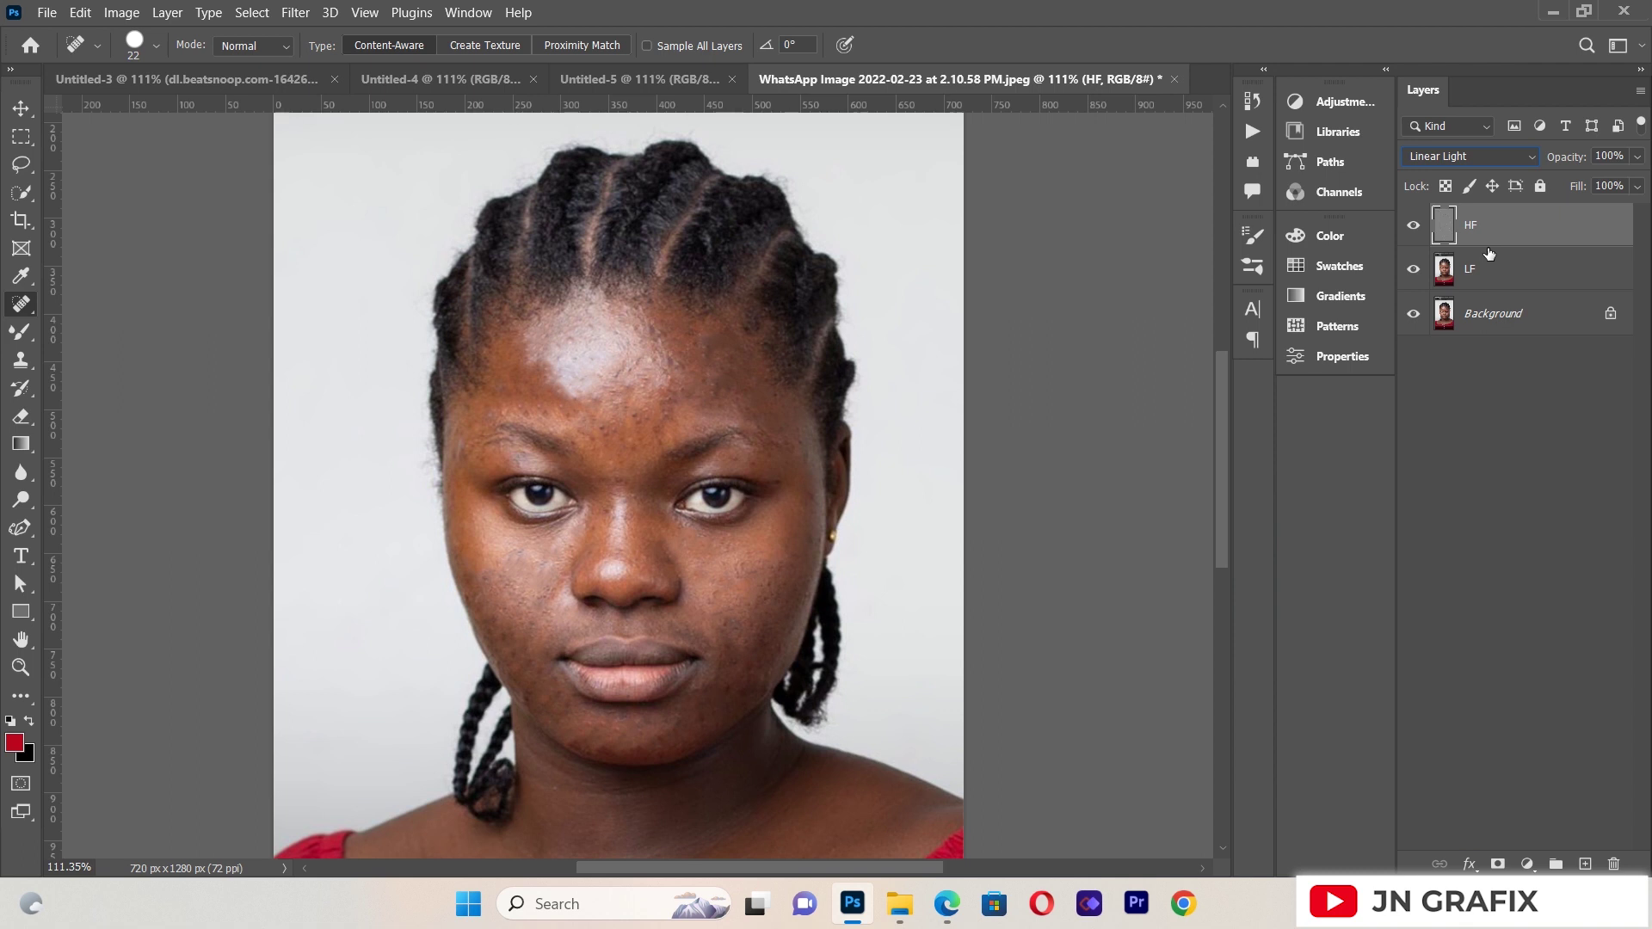
Activate the Mixer Brush tool, check its soft round tip and clean the brush of any loaded colour
key("b")
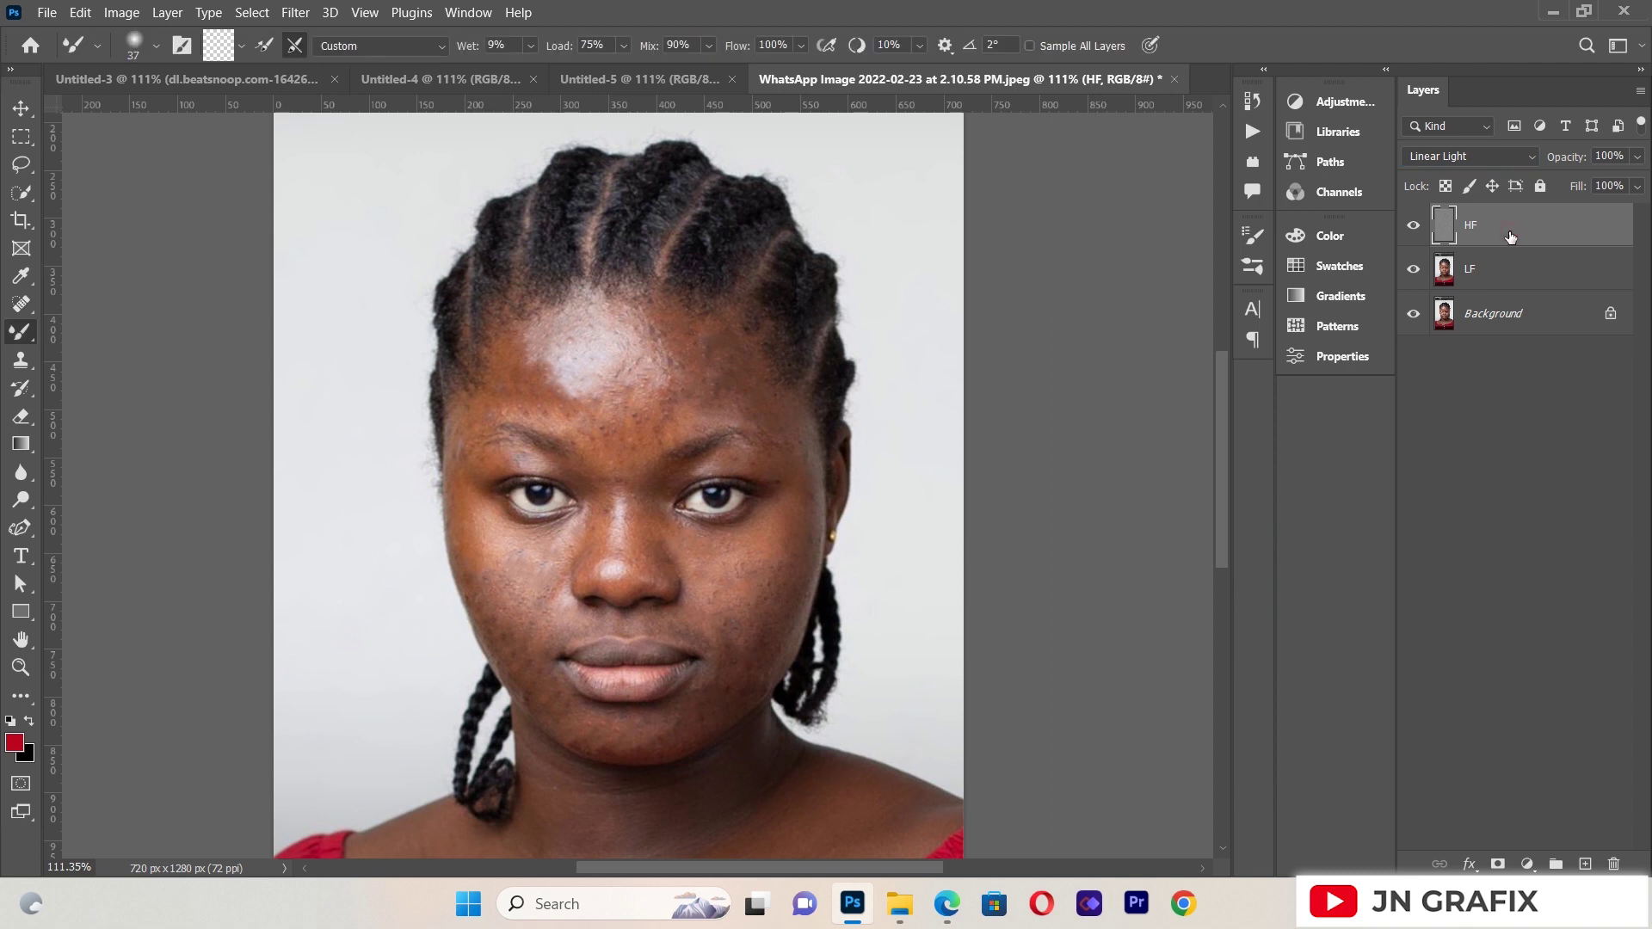
right_click(31, 327)
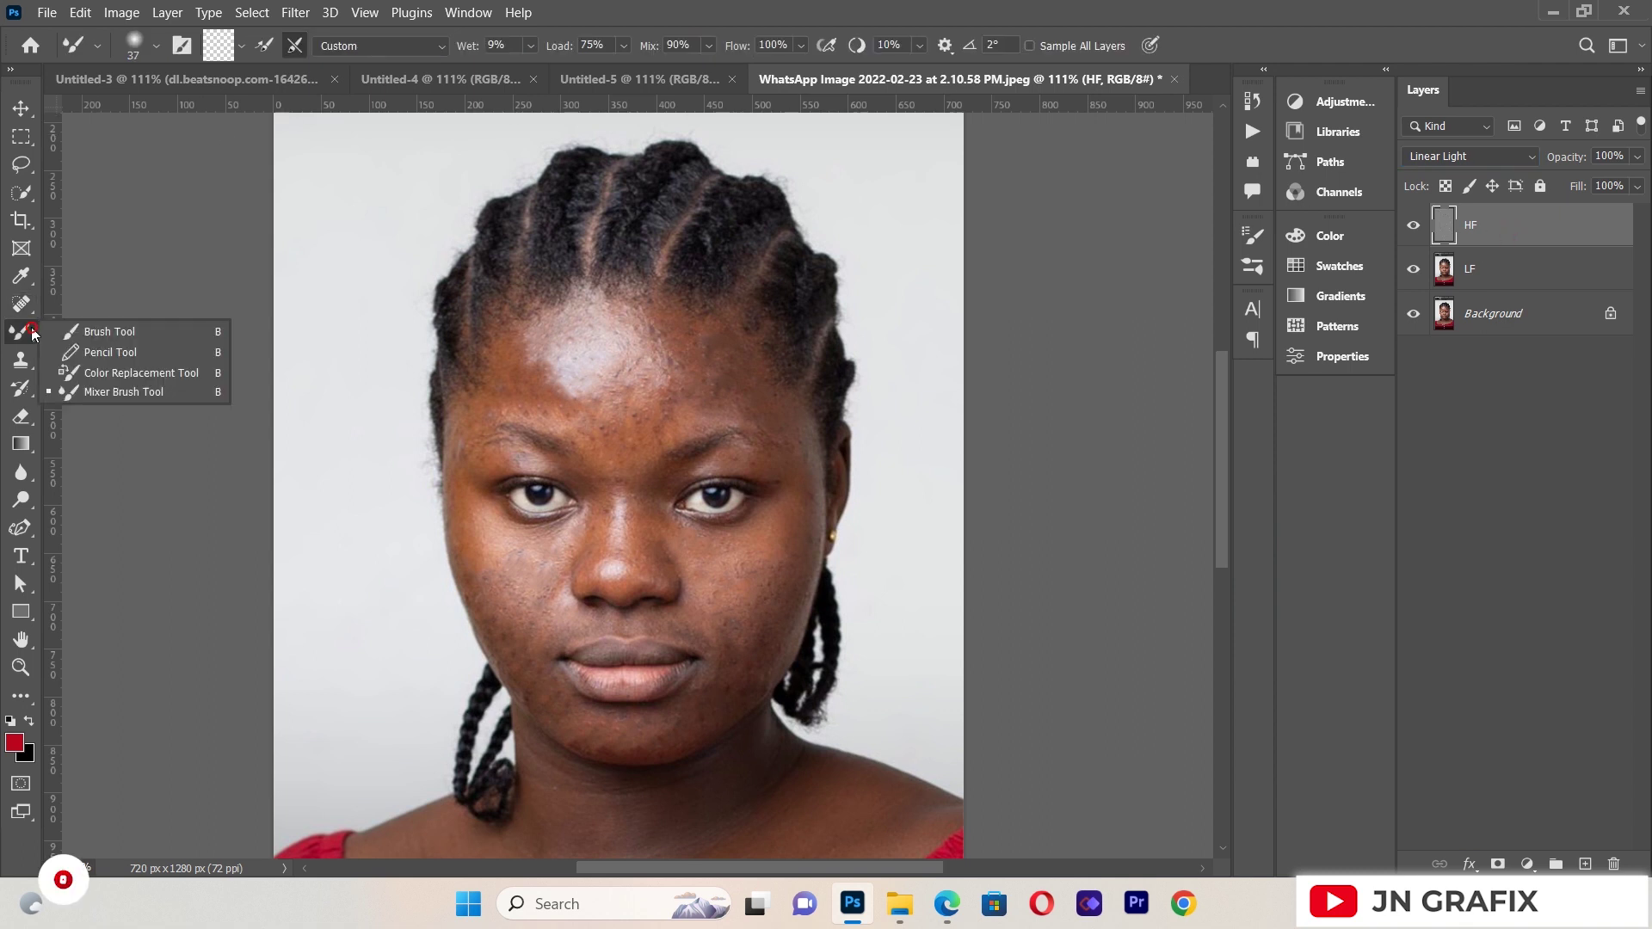
left_click(111, 394)
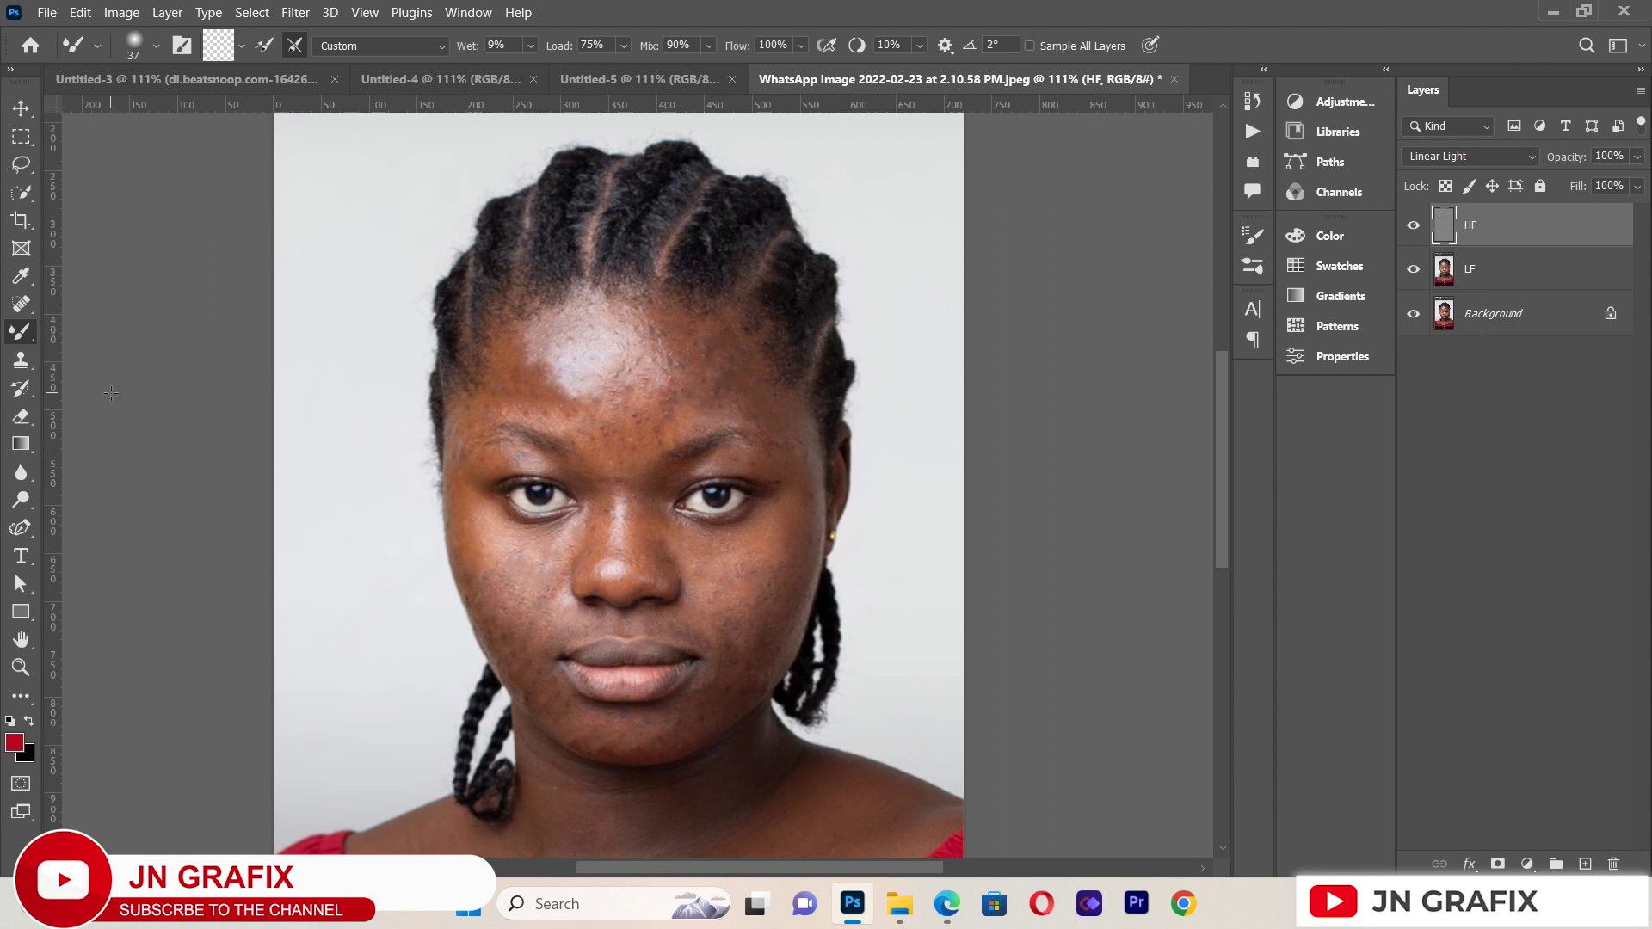
left_click(153, 48)
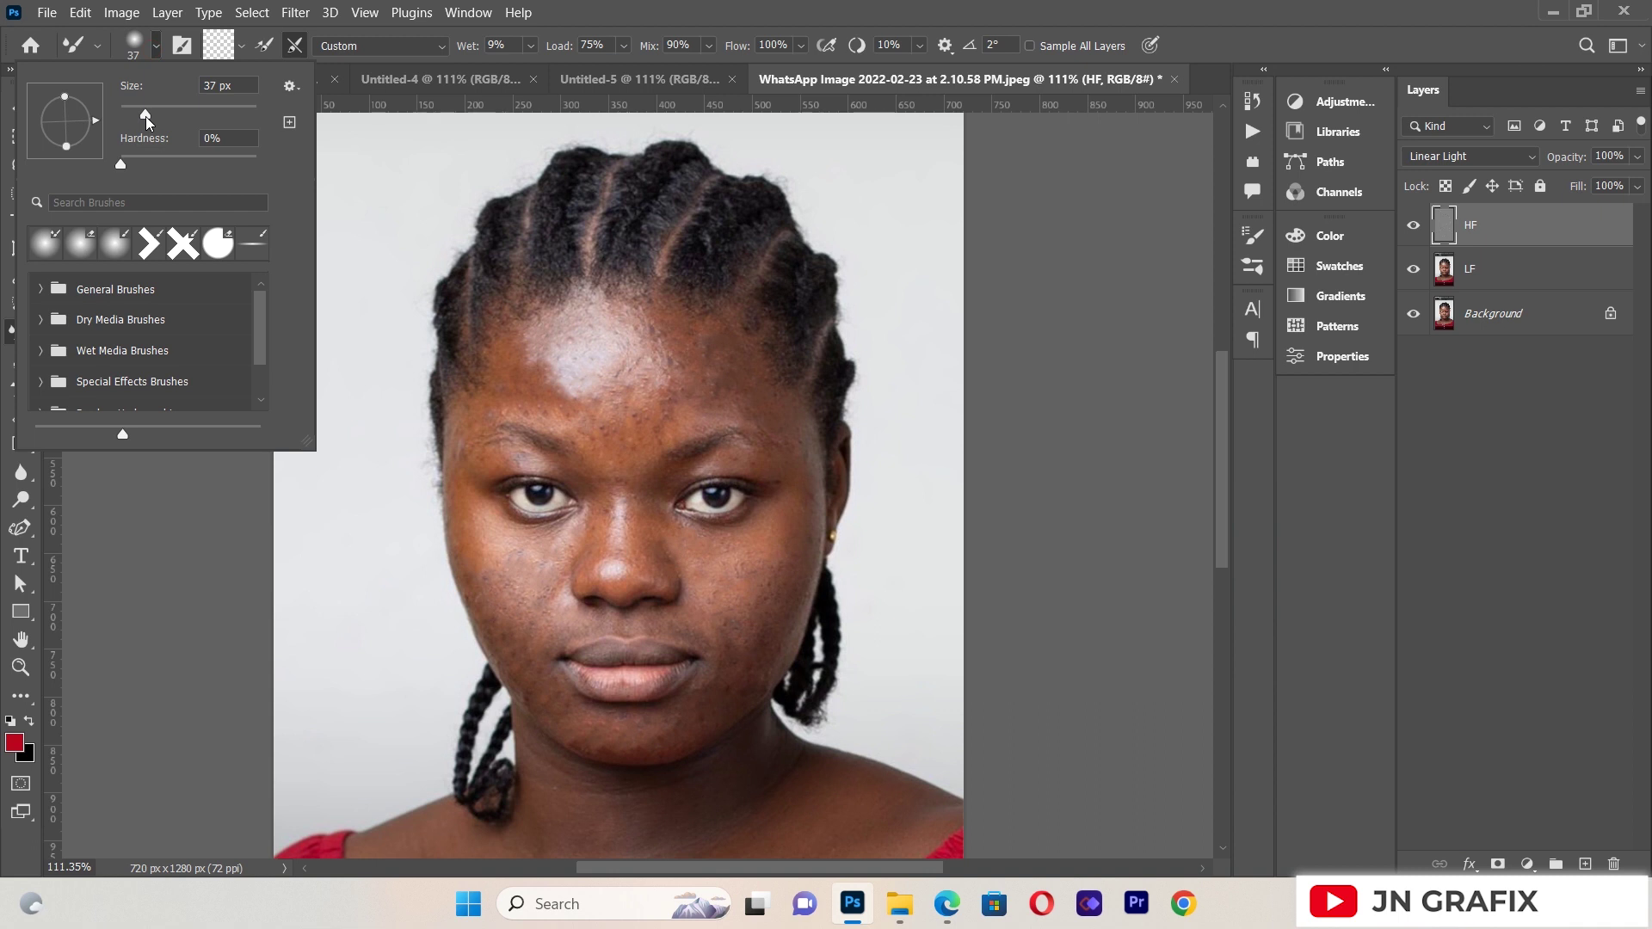
left_click(350, 130)
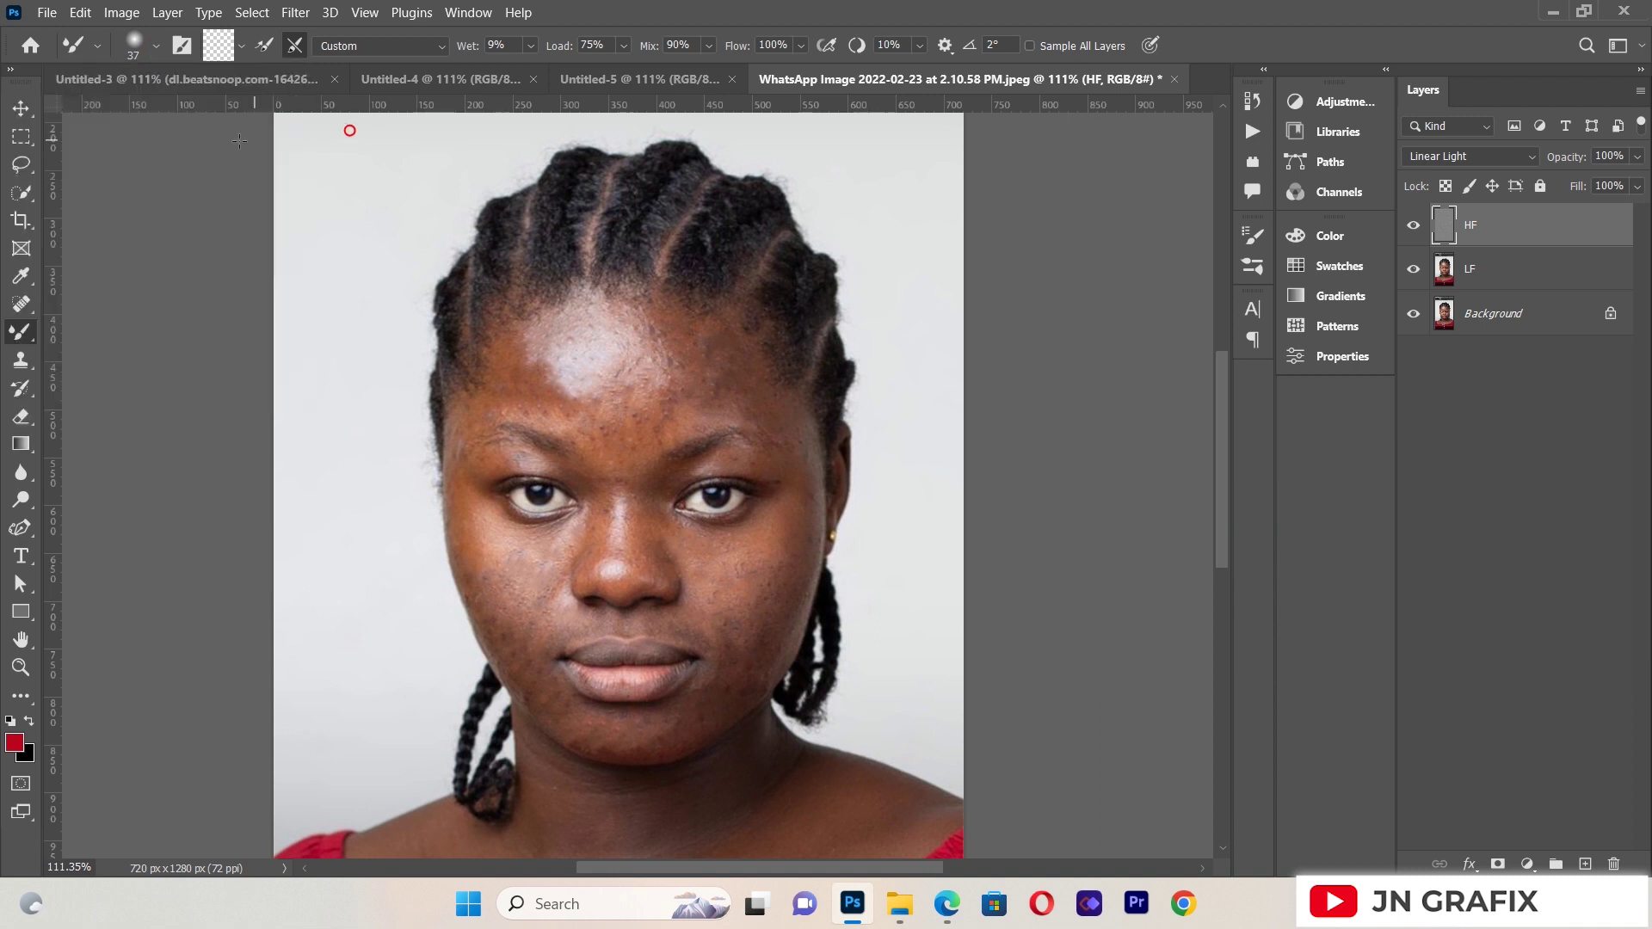
left_click(241, 48)
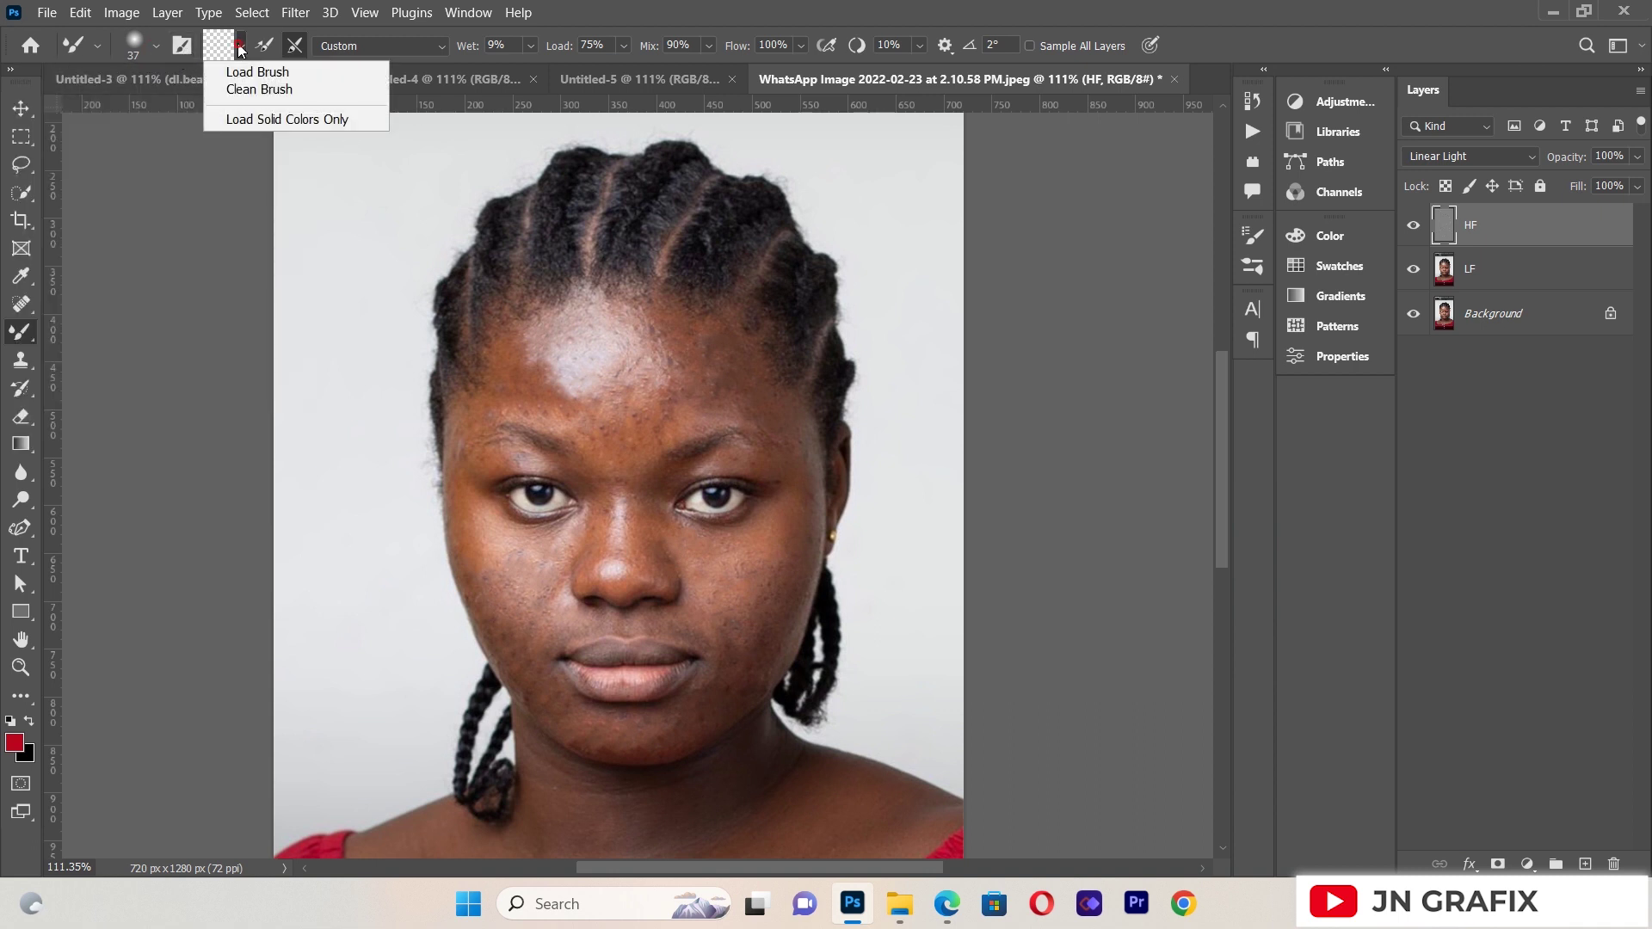
left_click(243, 90)
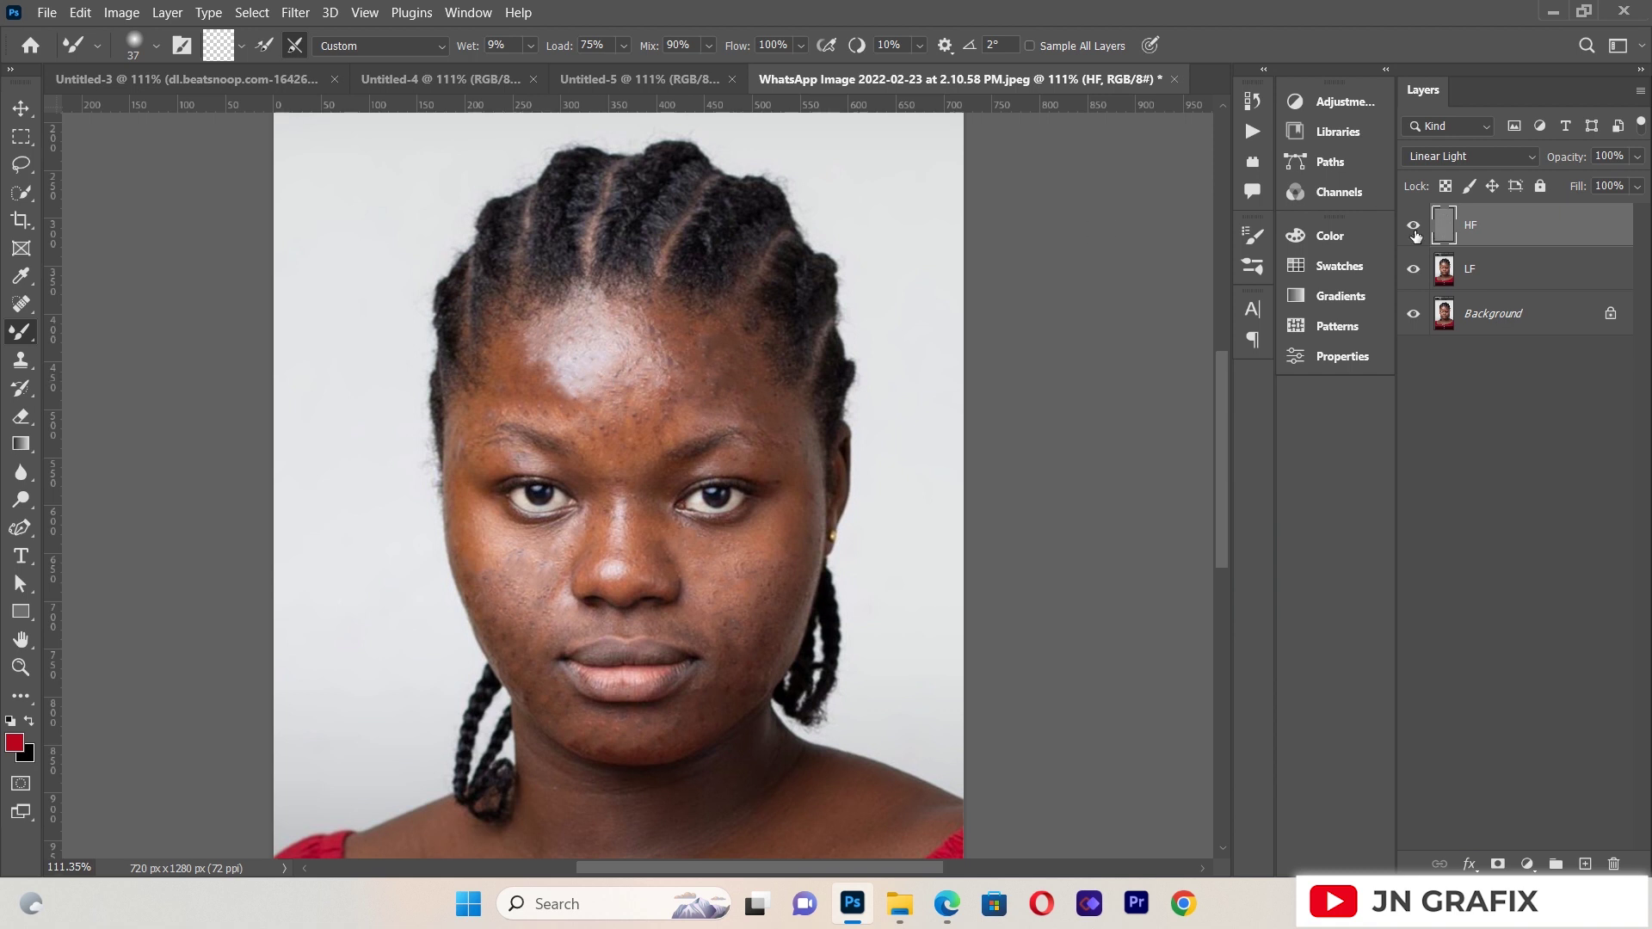
On the LF layer, blend the uneven skin tones across the forehead, cheeks, nose, chin and around the eyes with the Mixer Brush
left_click(1472, 271)
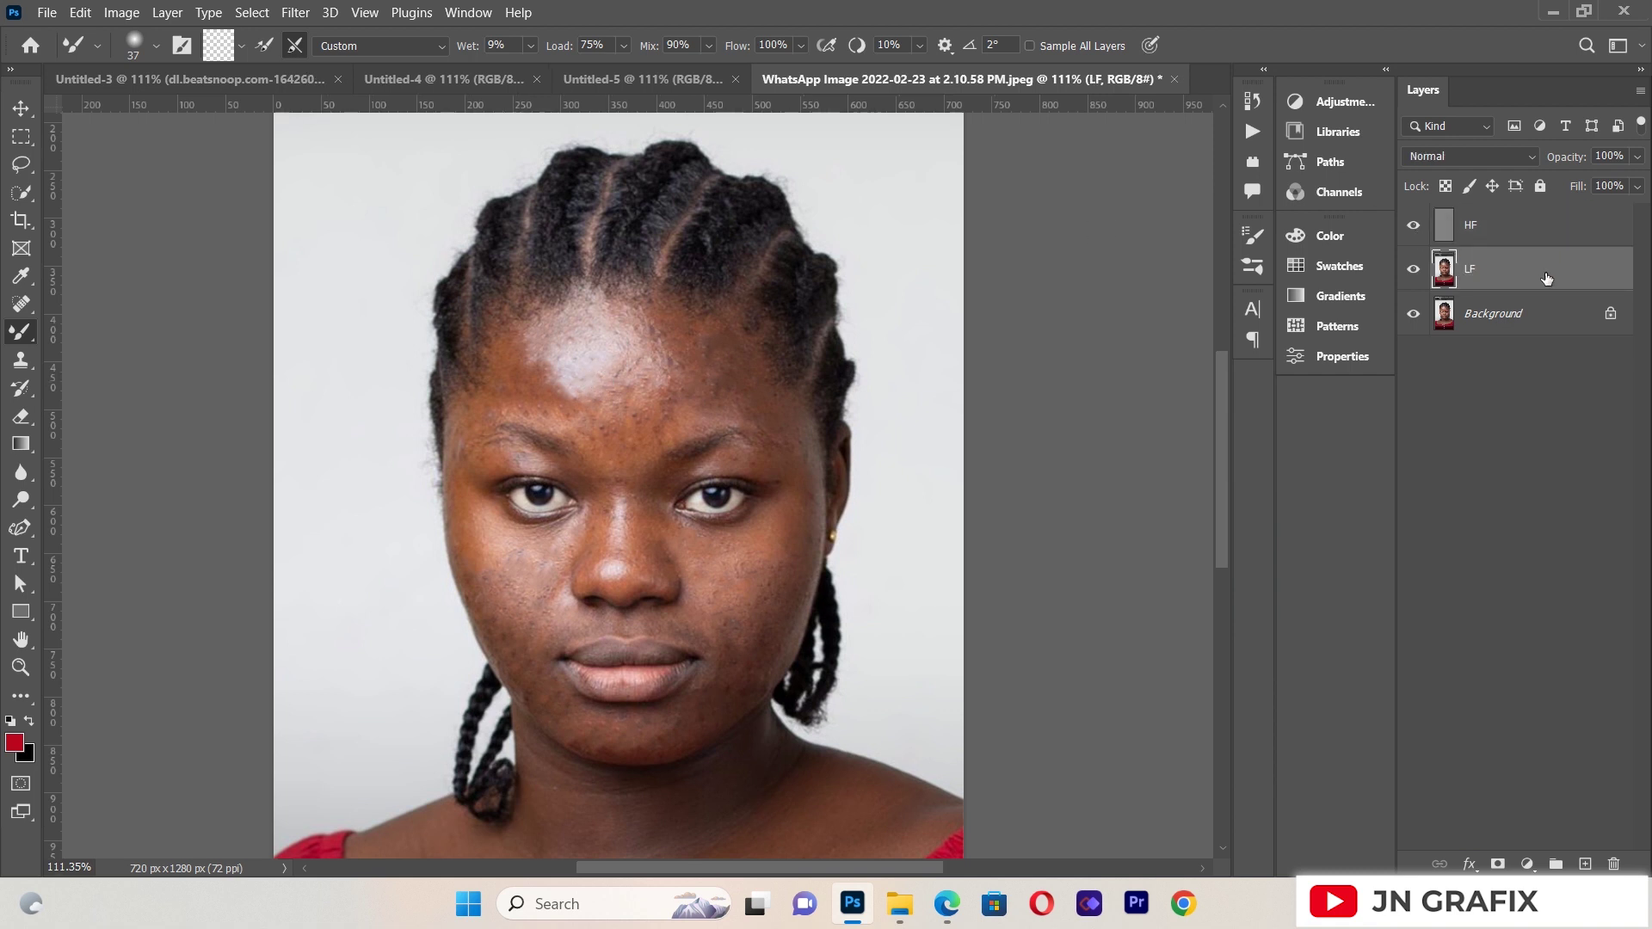
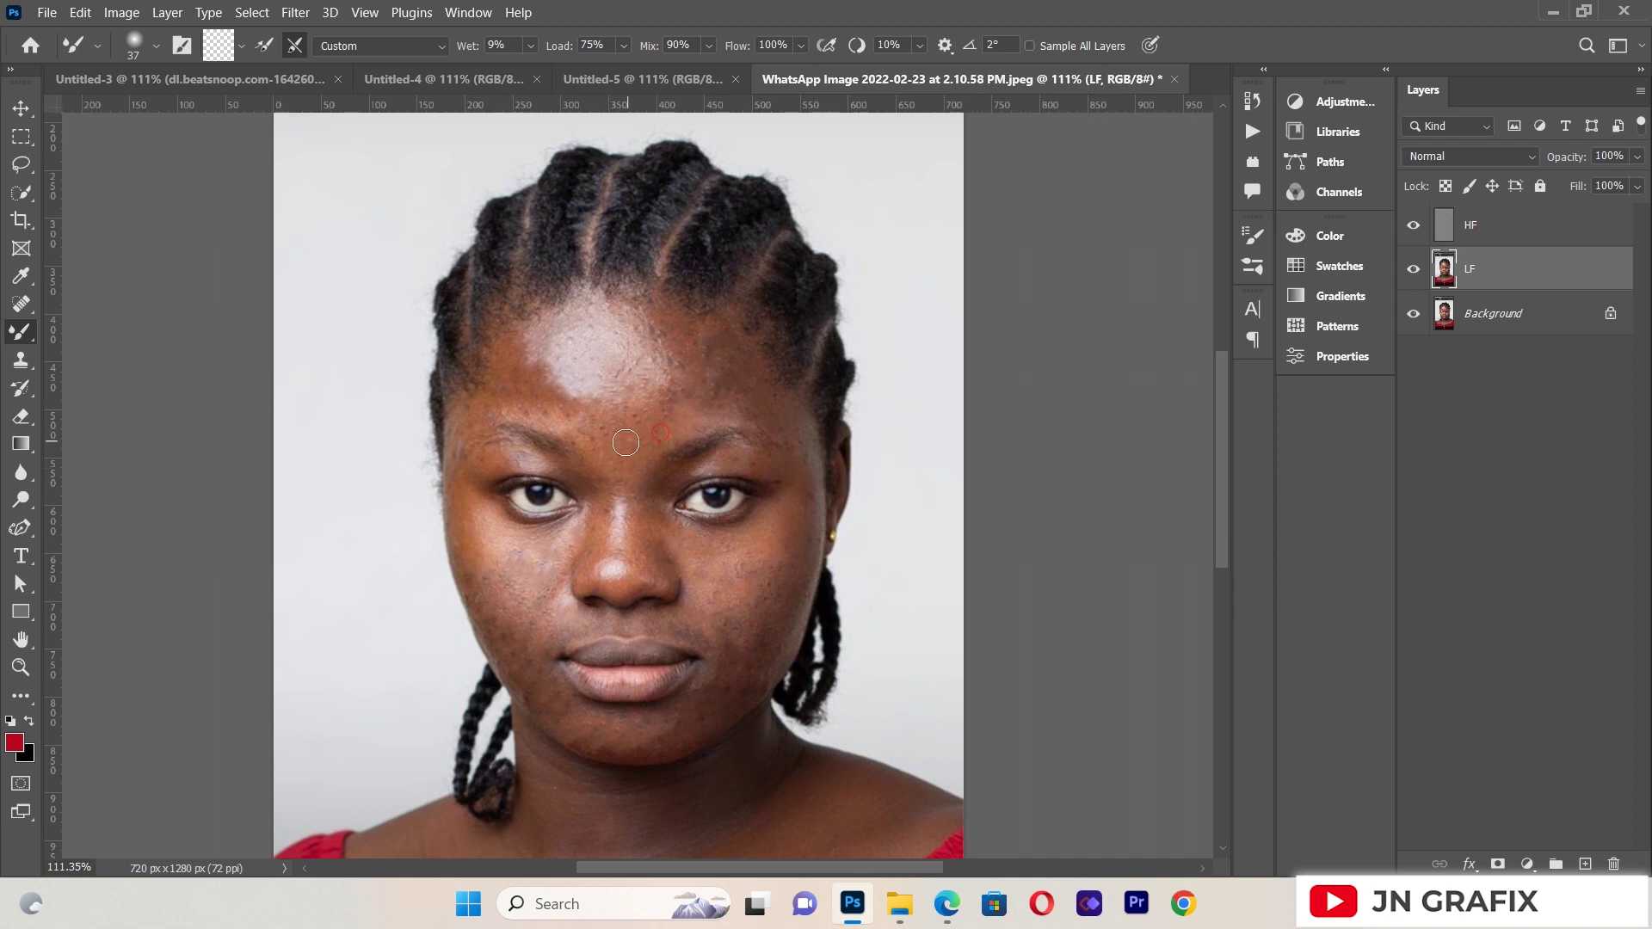
left_click(519, 377)
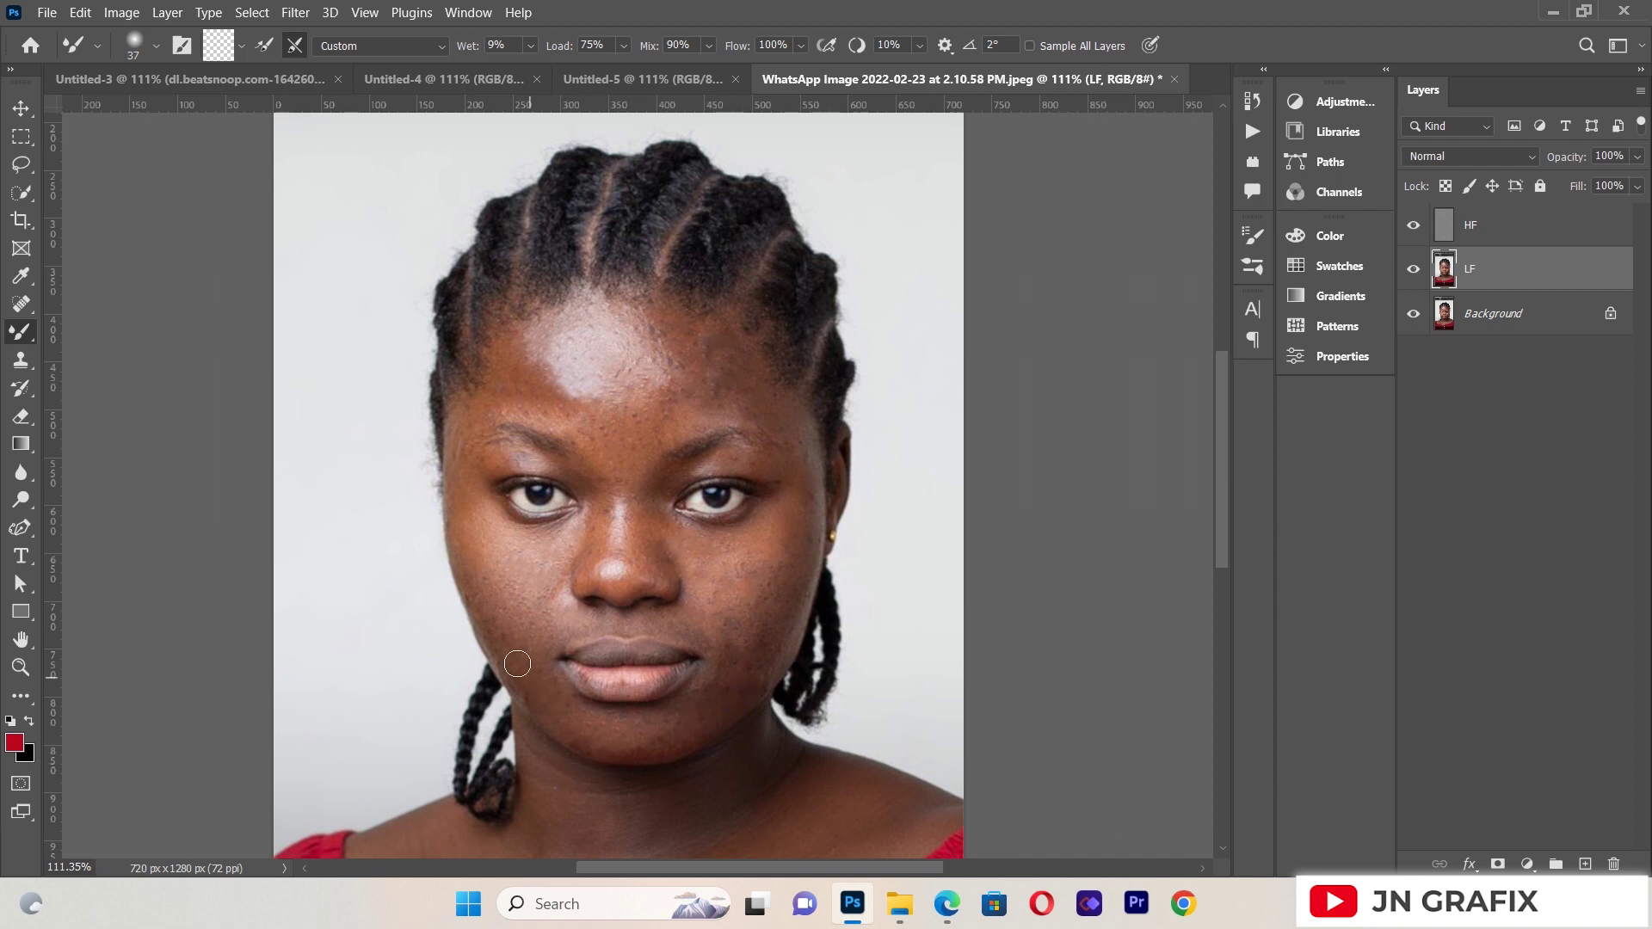
left_click_drag(538, 686, 522, 629)
left_click(663, 477)
mouse_move(699, 454)
left_mouse_down()
mouse_move(676, 479)
mouse_move(741, 449)
mouse_move(734, 462)
left_mouse_up()
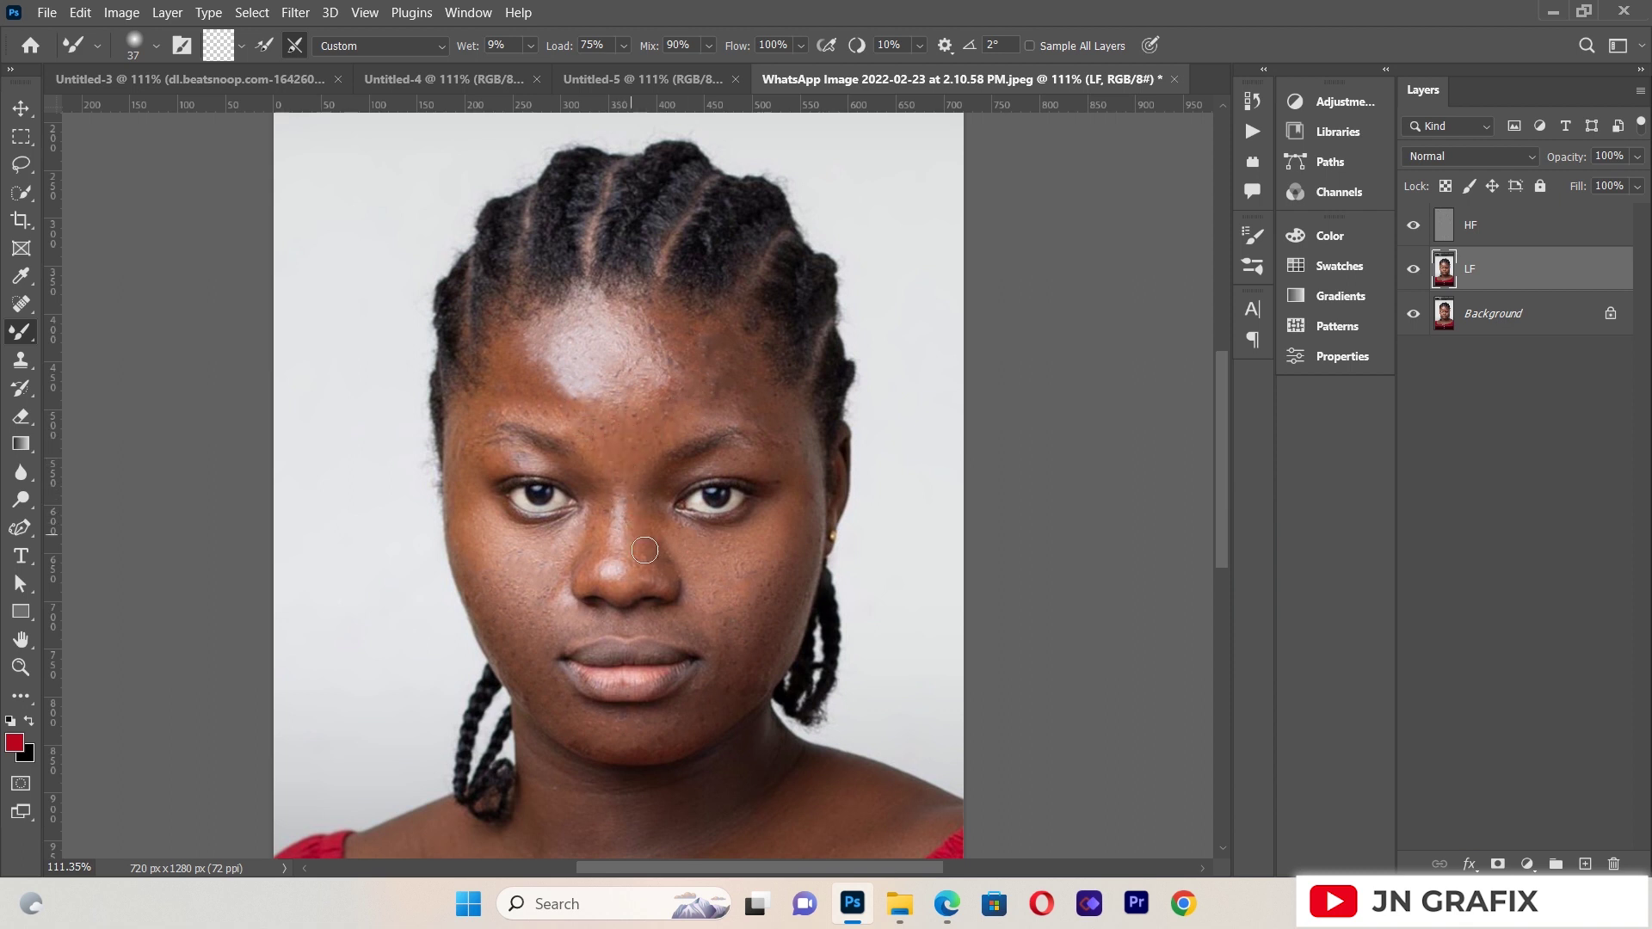
mouse_move(642, 534)
left_mouse_down()
mouse_move(613, 529)
mouse_move(622, 472)
left_mouse_up()
left_click_drag(558, 400, 536, 402)
left_click_drag(549, 584, 562, 579)
left_click_drag(655, 616, 651, 613)
mouse_move(719, 323)
left_mouse_down()
mouse_move(659, 311)
mouse_move(742, 345)
left_mouse_up()
left_click_drag(493, 349, 490, 394)
Blend the skin tones on the neck, chest and shoulders with the Mixer Brush, undoing the stray stroke at the shoulder edge
left_click_drag(1218, 385, 1222, 464)
left_click_drag(910, 520, 877, 528)
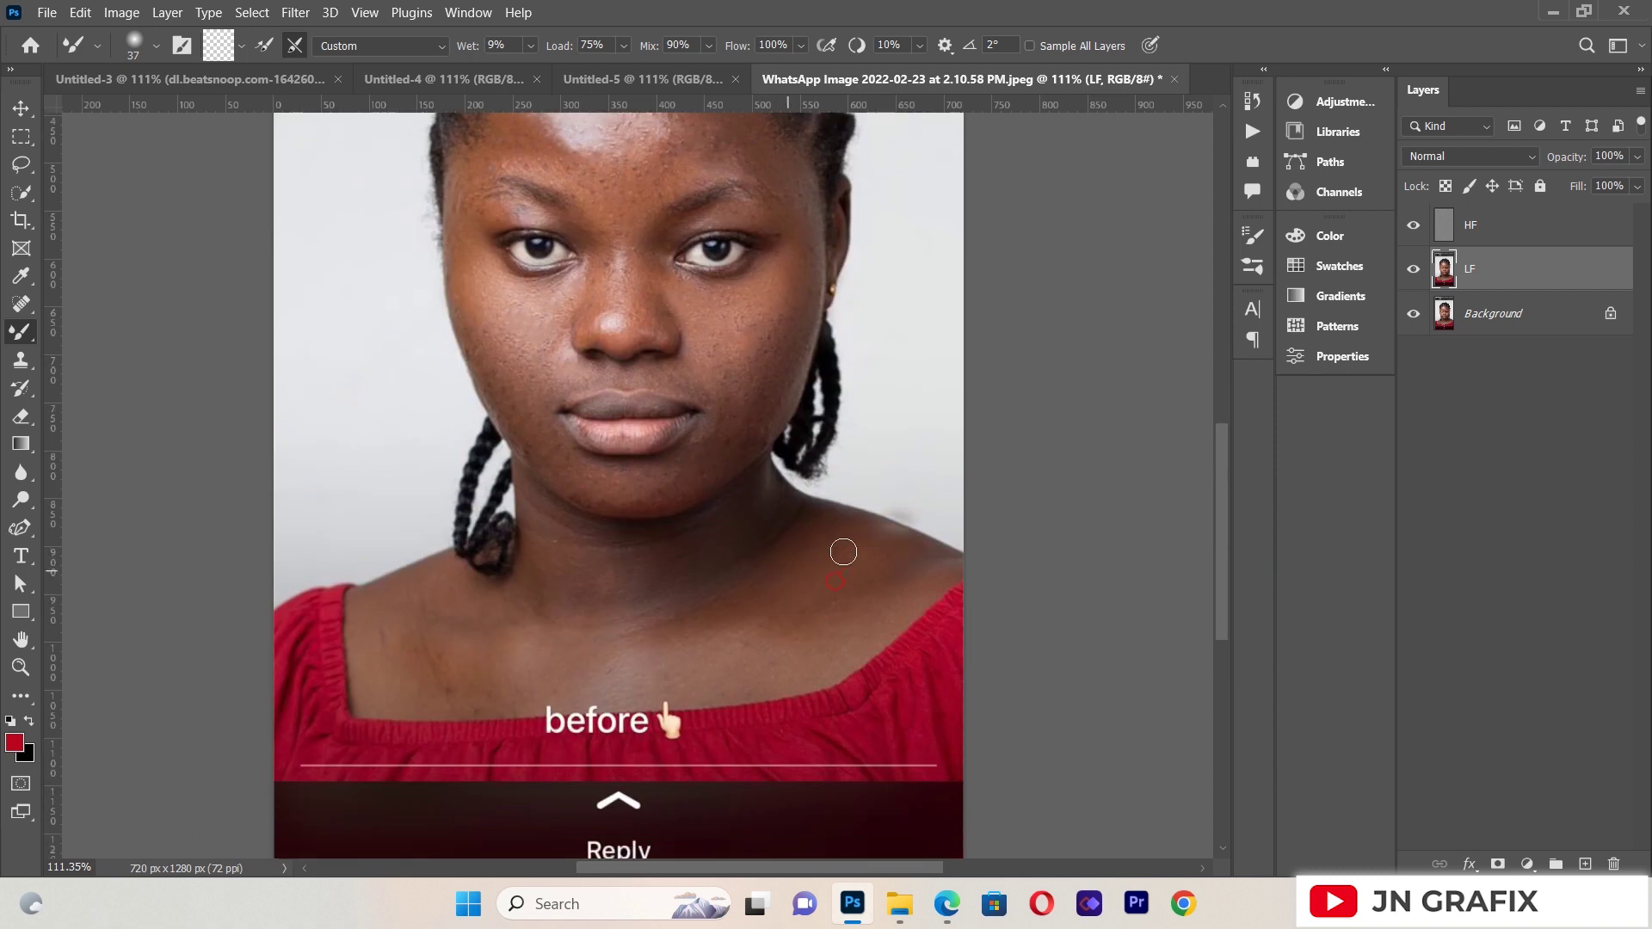
key("ctrl+z")
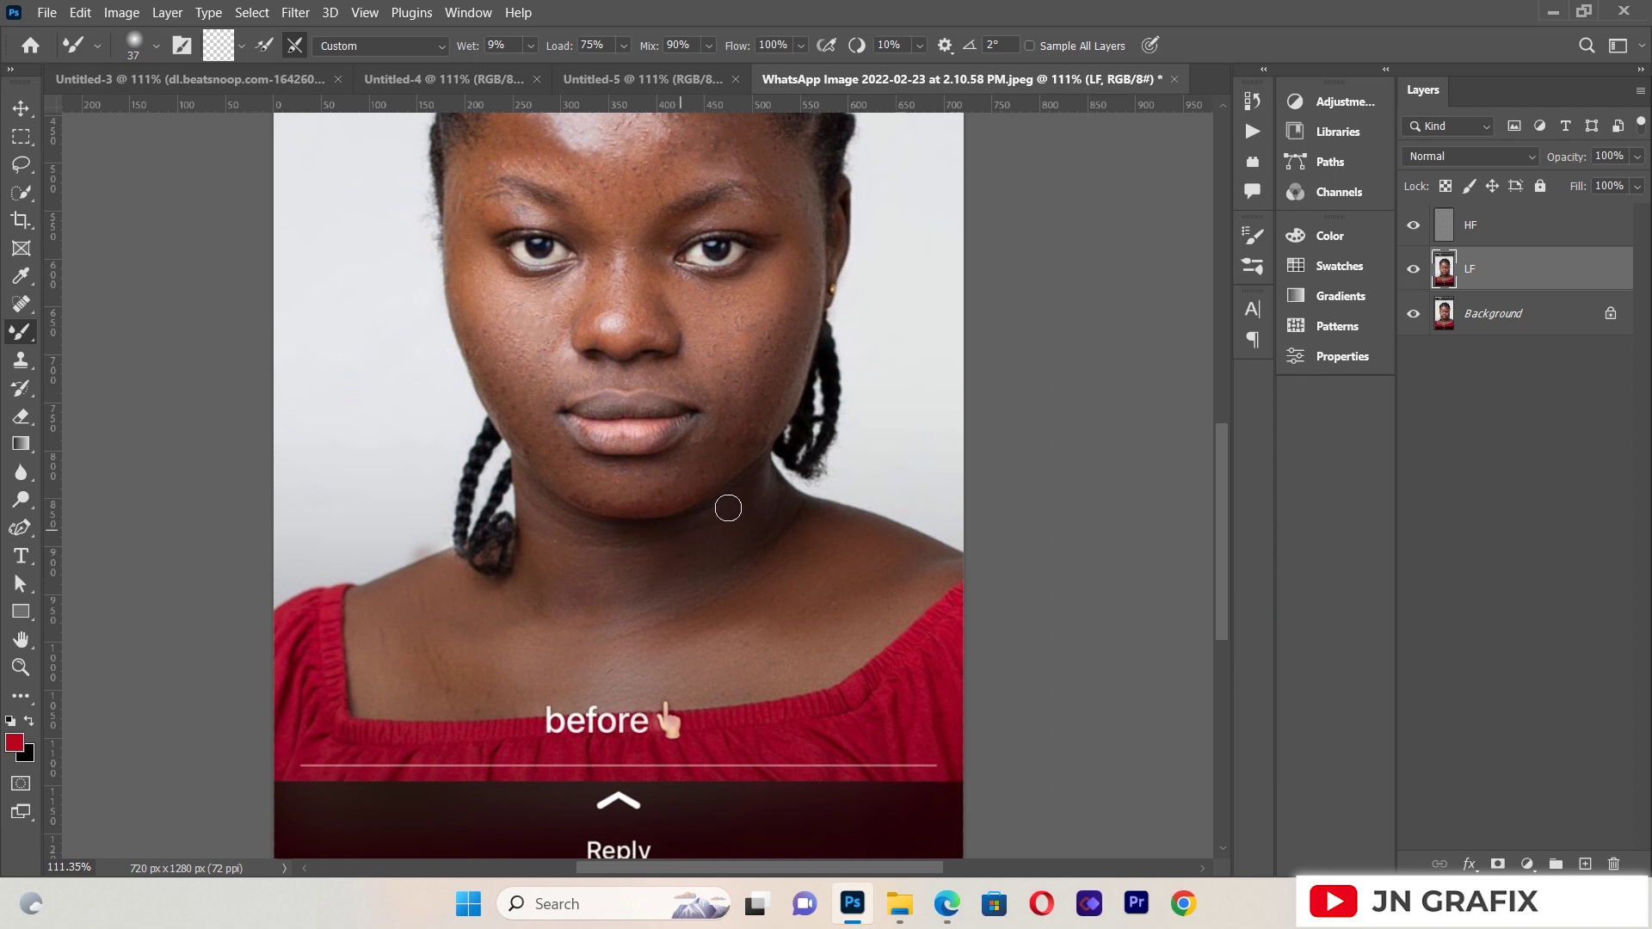
Smooth the remaining uneven tones on the forehead beside the bright highlight with the Mixer Brush
left_click_drag(1227, 509, 1220, 461)
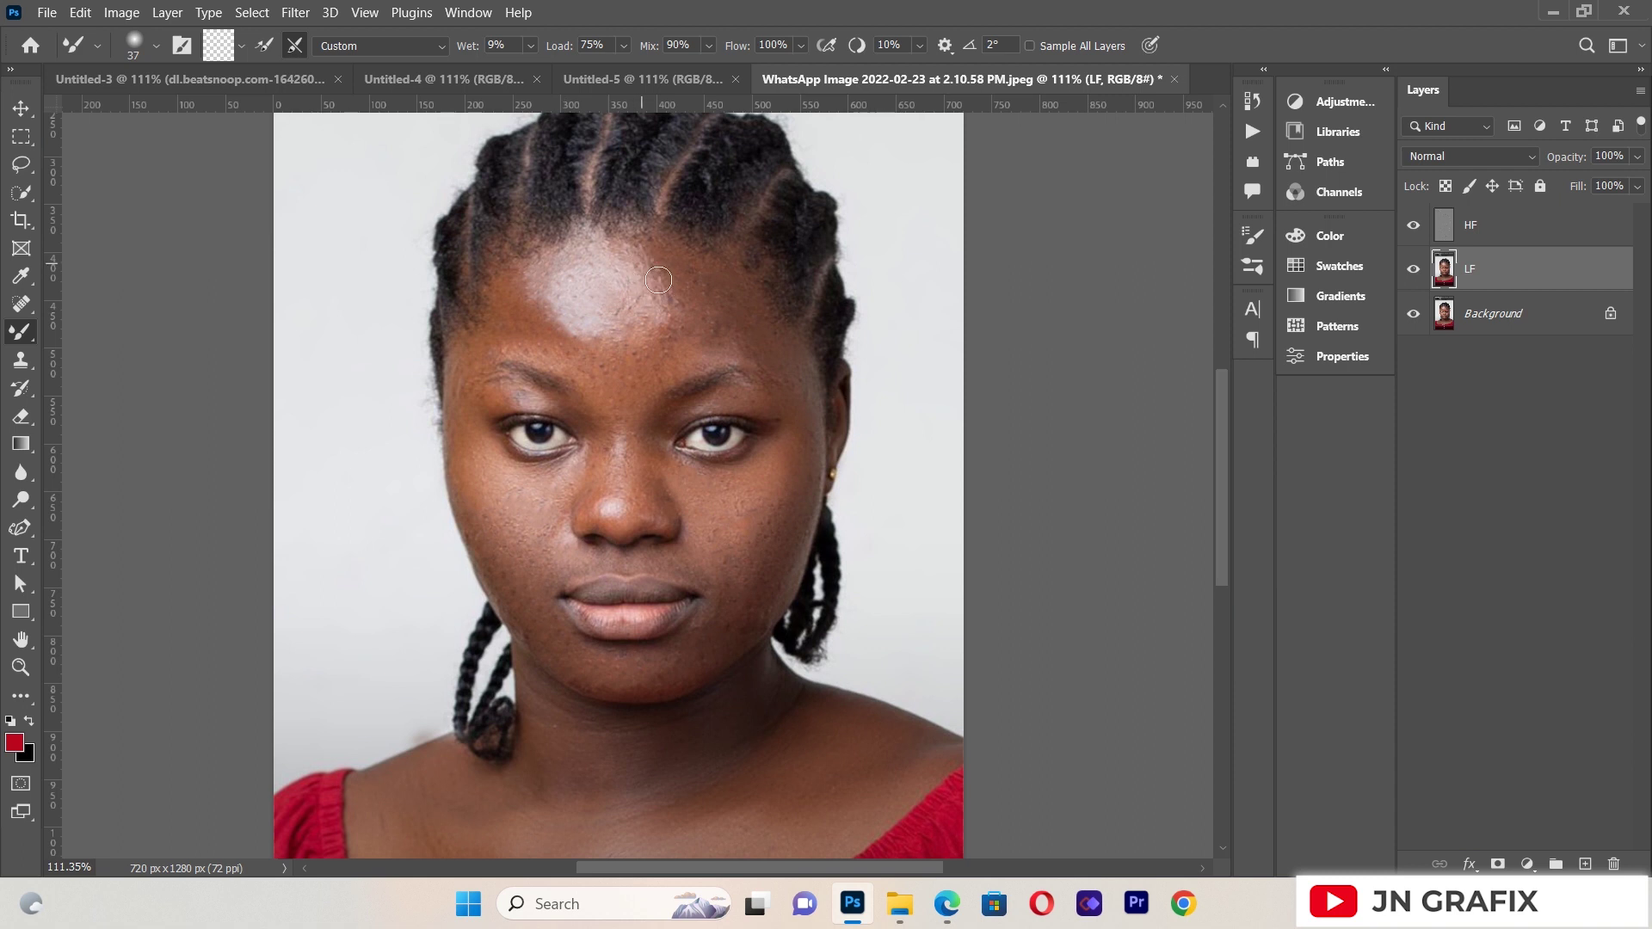
left_click_drag(1219, 405, 1218, 385)
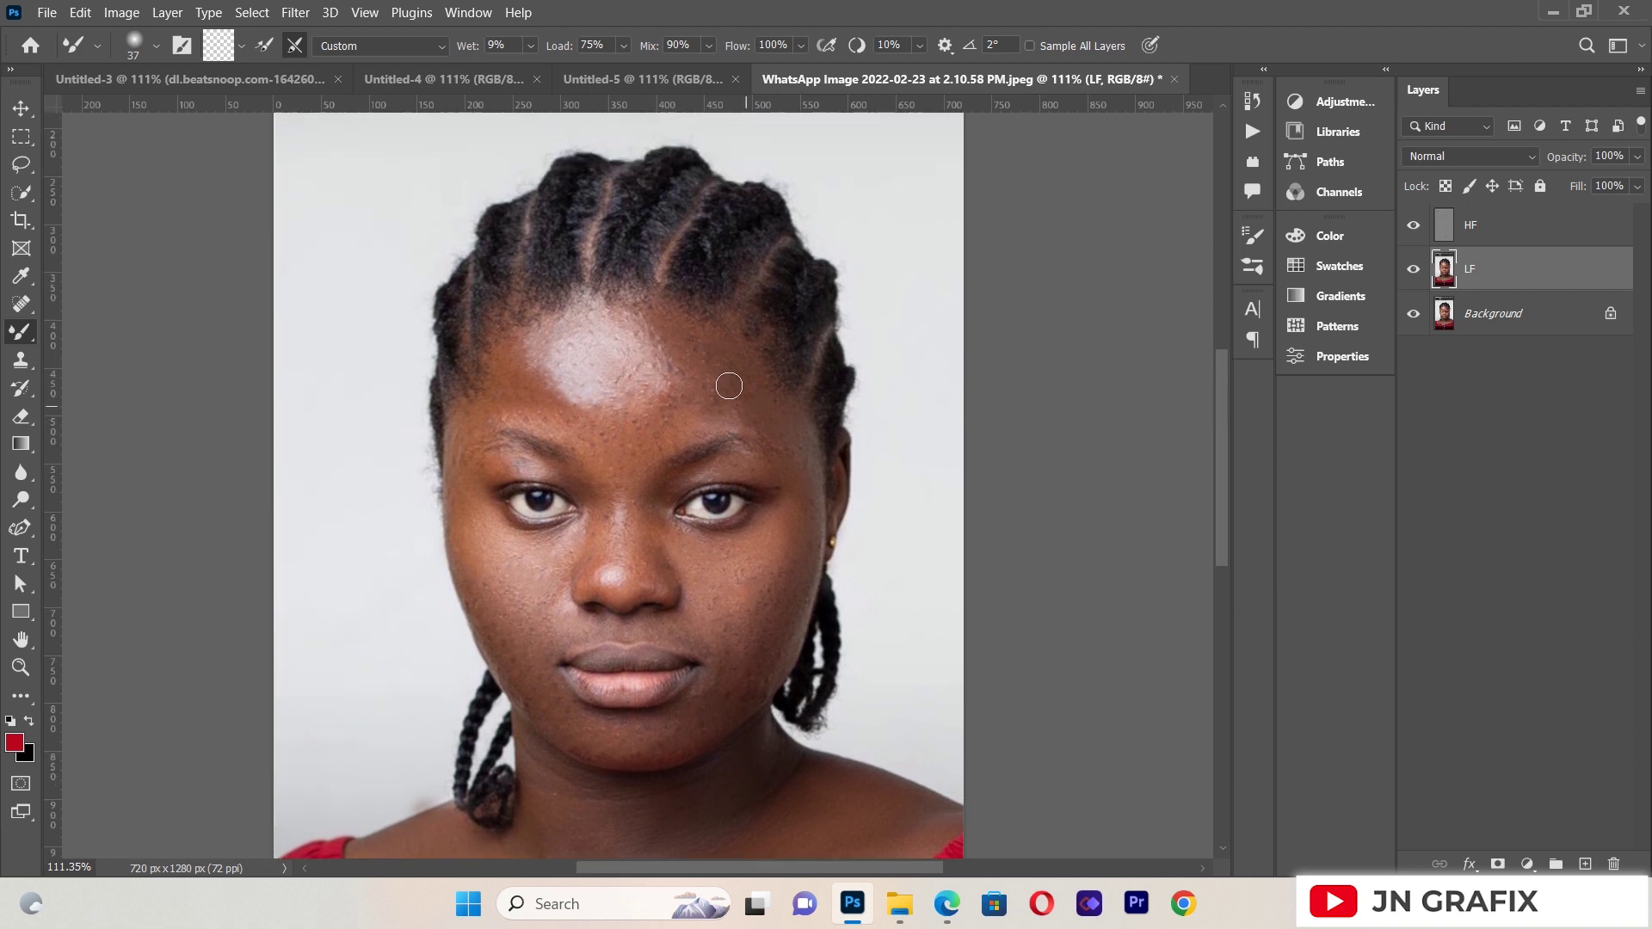
mouse_move(673, 356)
left_mouse_down()
mouse_move(652, 316)
mouse_move(703, 369)
left_mouse_up()
Compare the retouched skin with the original by hiding the LF and HF layers and showing them again
left_click(1414, 270)
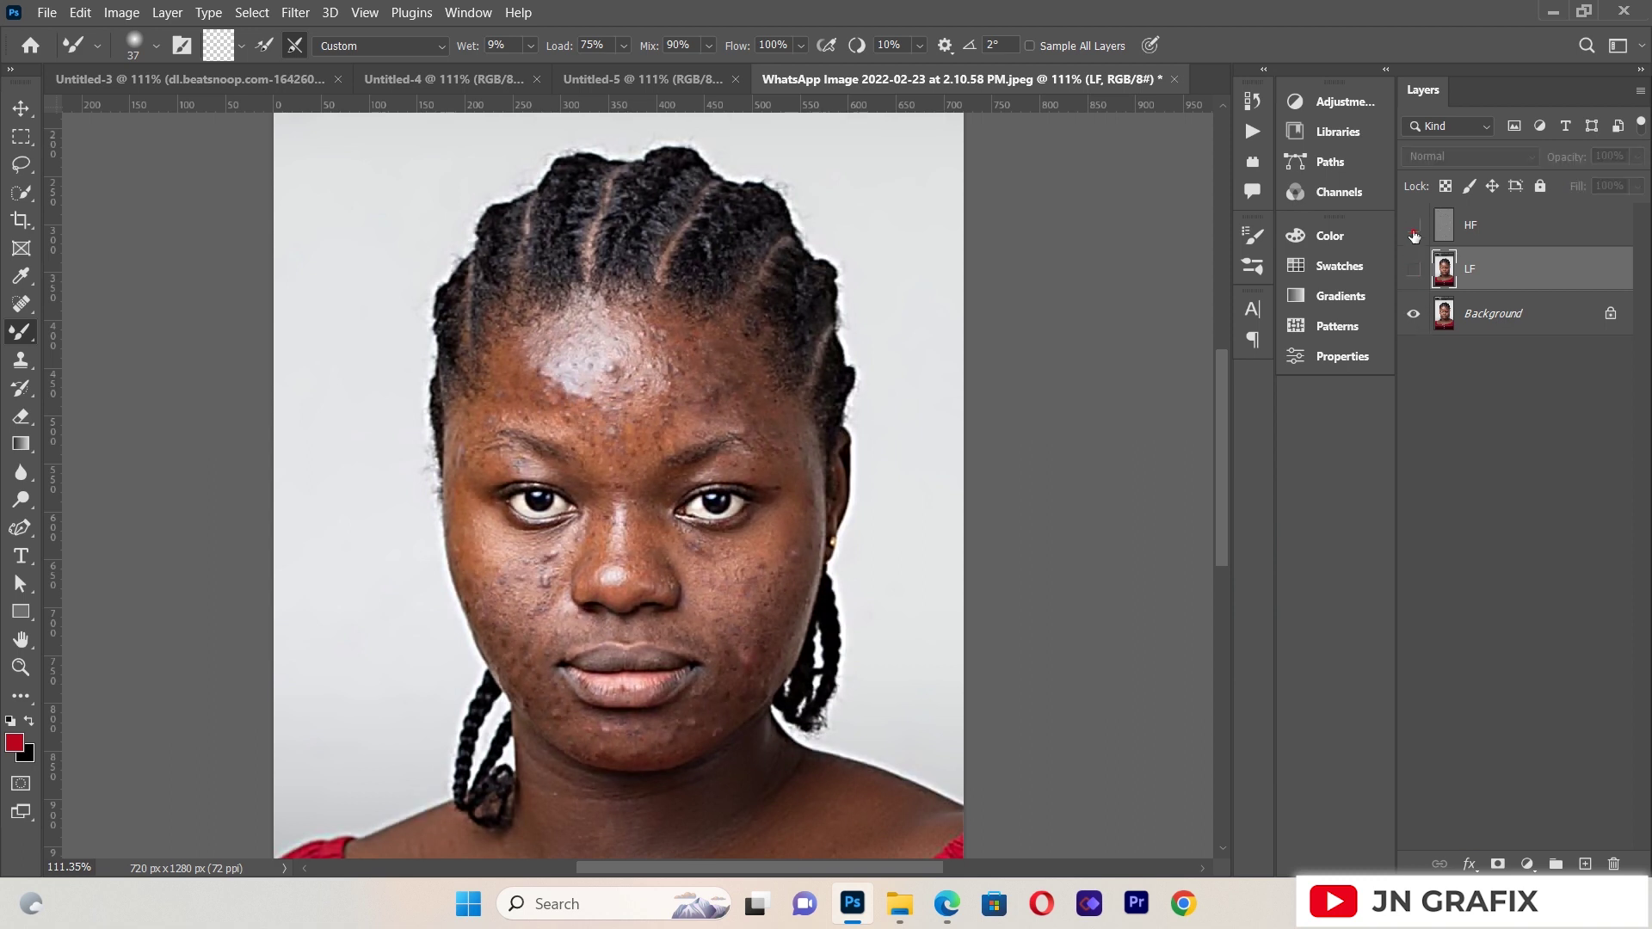
left_click(1414, 231)
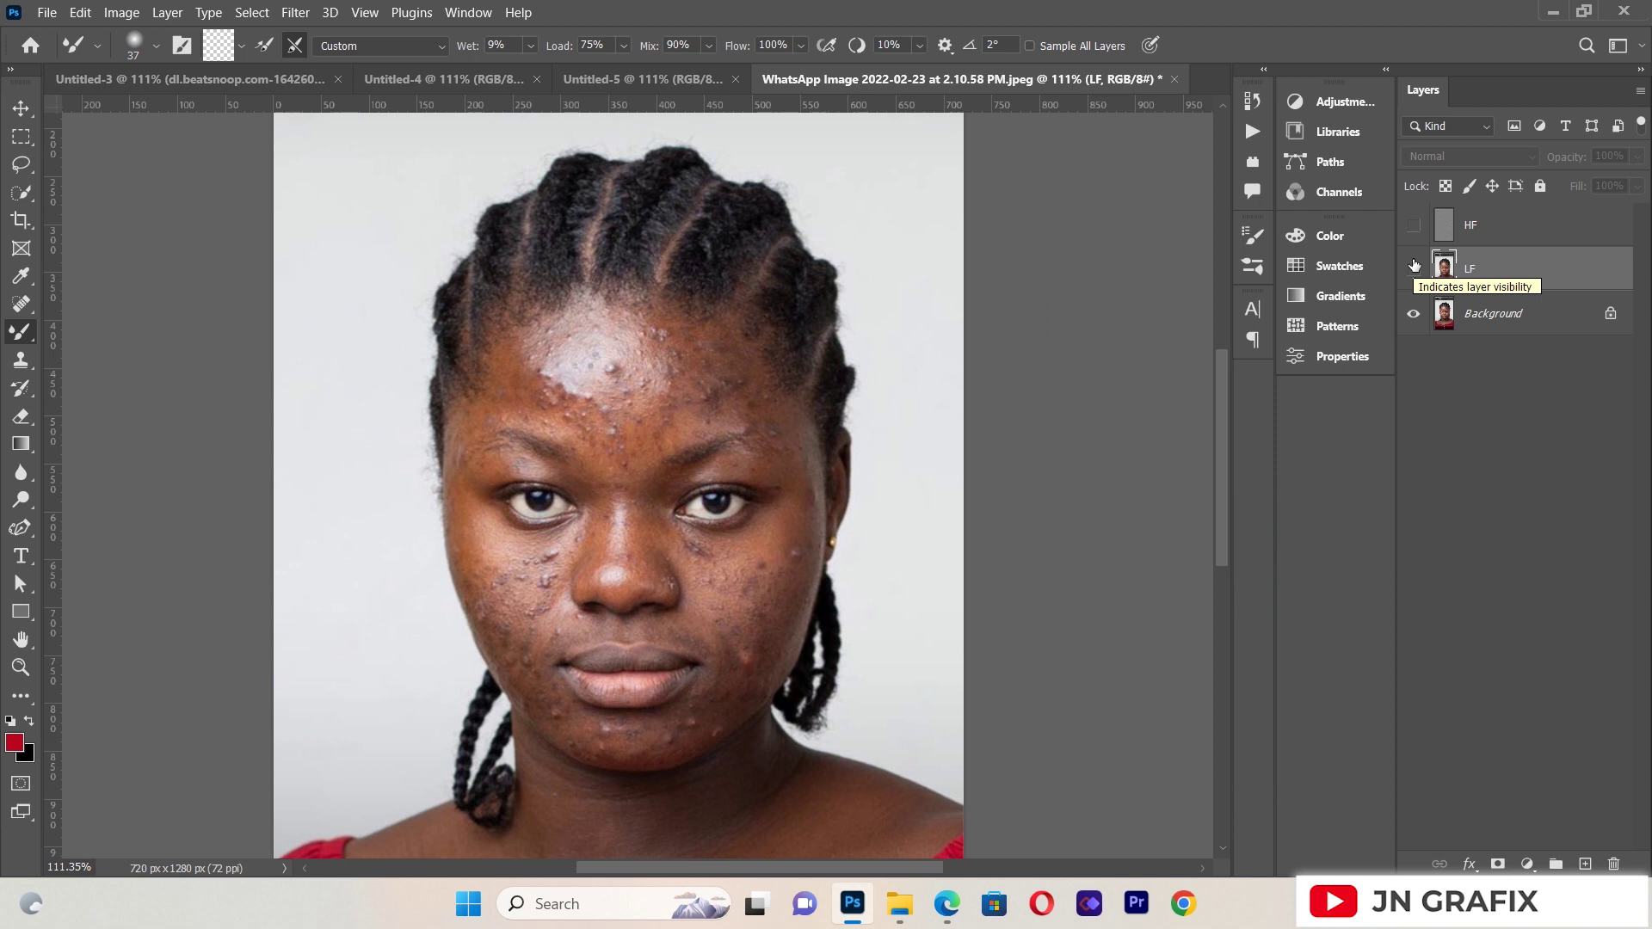
left_click(1414, 268)
left_click(1414, 226)
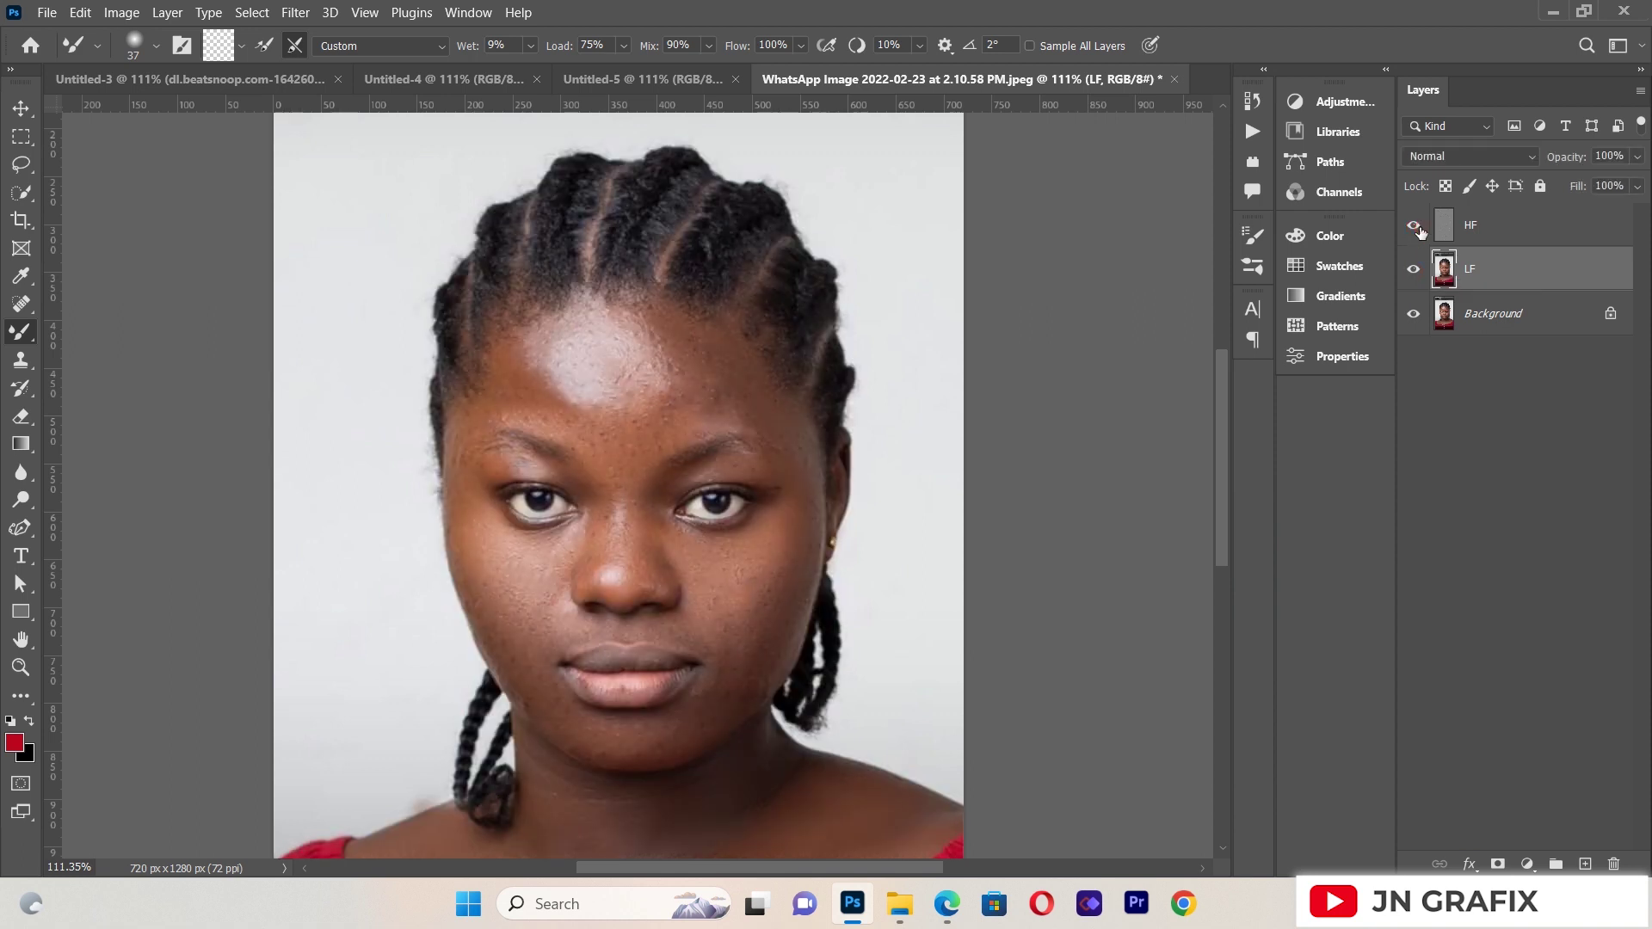